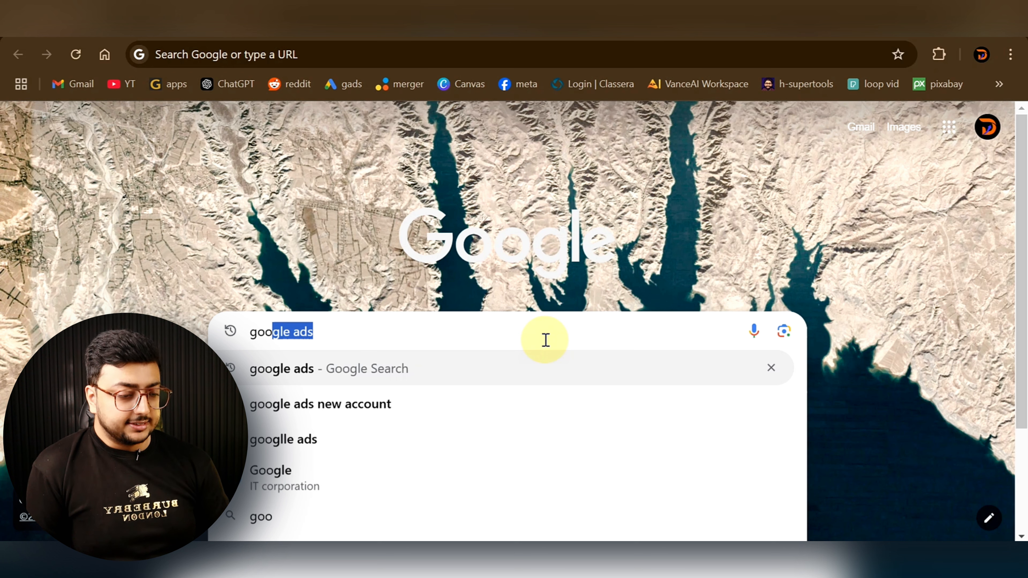
# Step: Open the Google Ads website from a Google search for "google ads" and start the sign-up
pyautogui.press('Return')
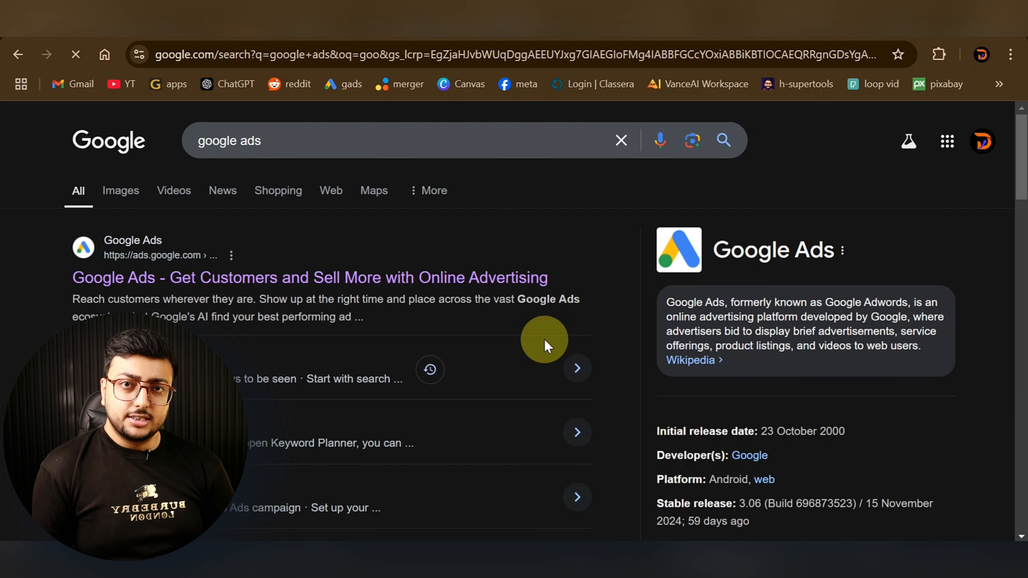
pyautogui.click(385, 283)
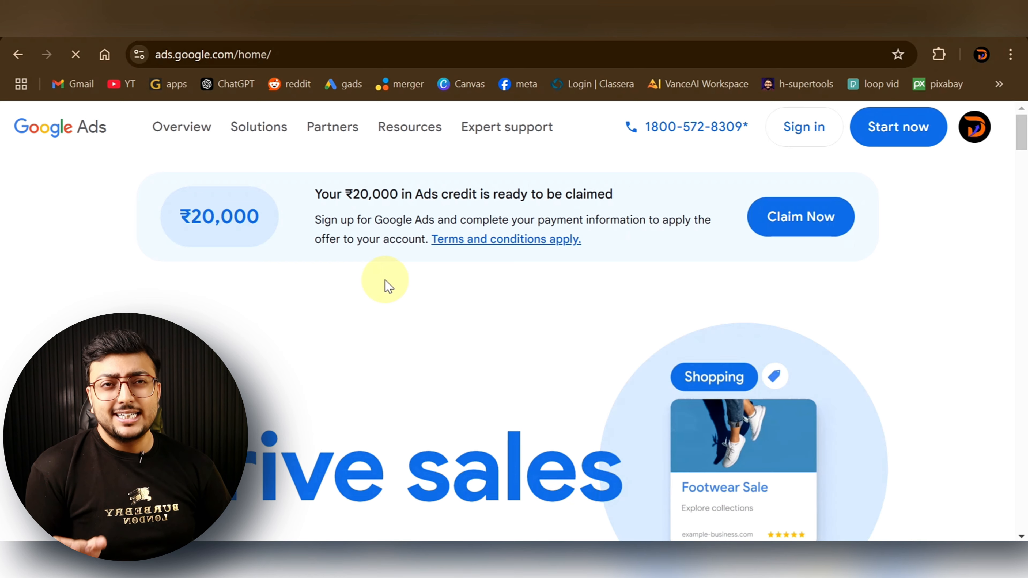
pyautogui.moveTo(518, 191); pyautogui.dragTo(305, 193)
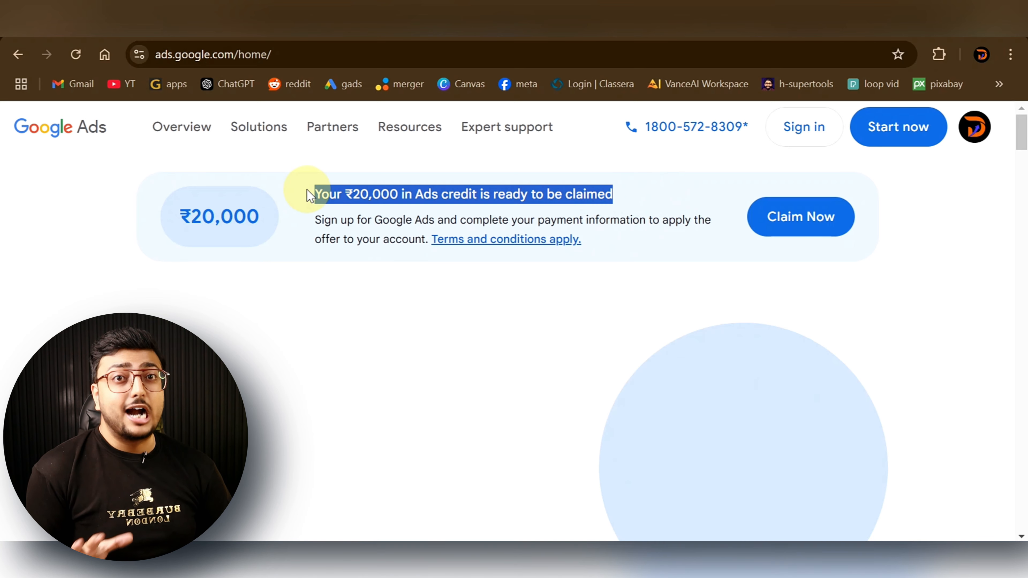
pyautogui.click(575, 300)
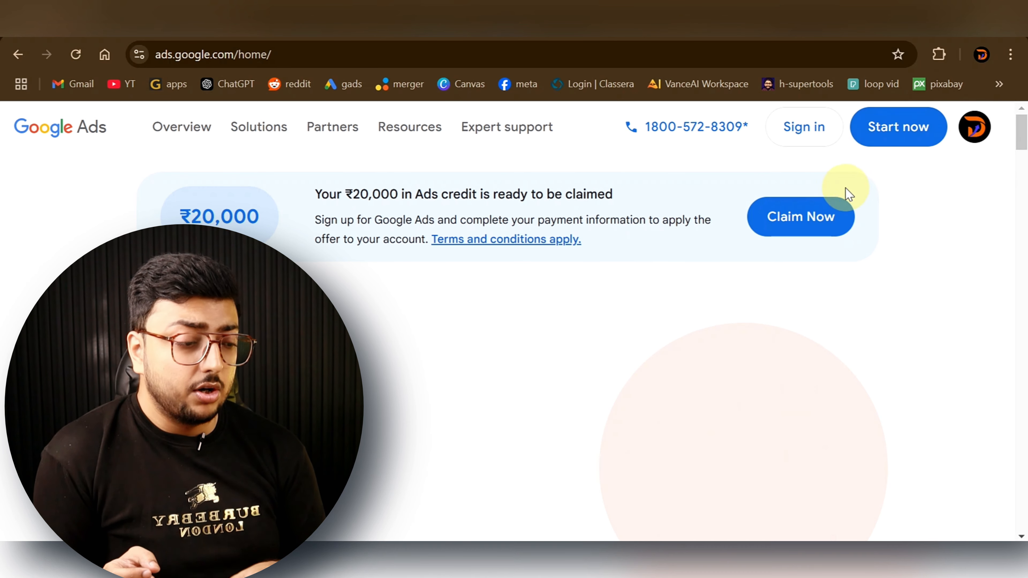
pyautogui.click(898, 134)
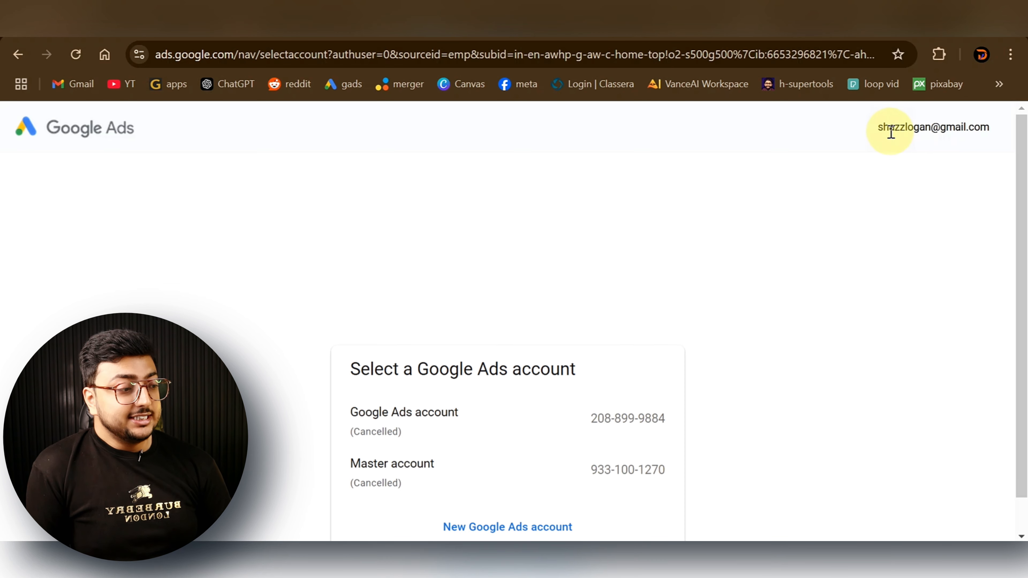
# Step: Switch to a different Google account and begin creating a new Google Ads account with it
pyautogui.moveTo(877, 129); pyautogui.dragTo(996, 137)
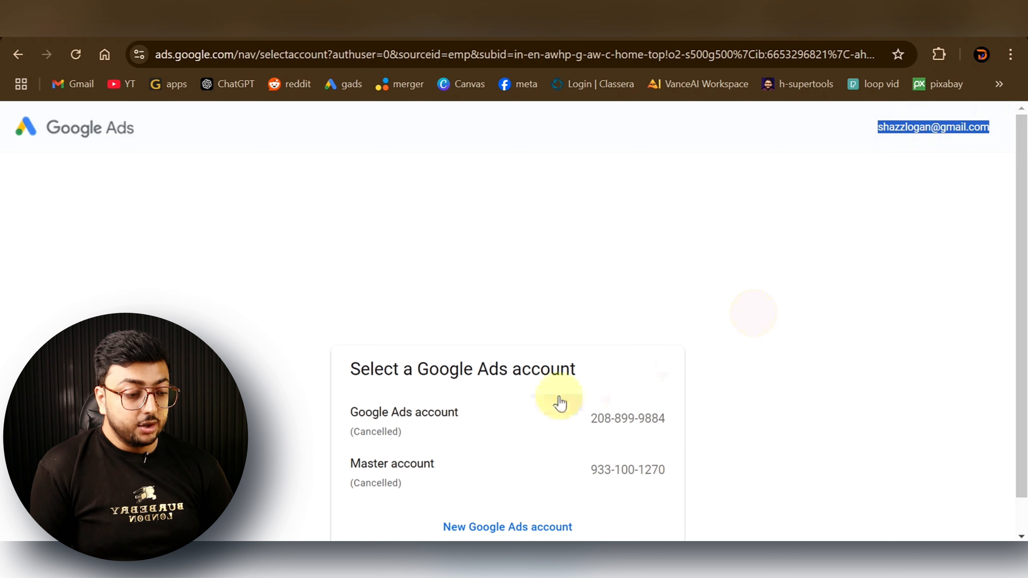
pyautogui.scroll(-2, 785, 344)
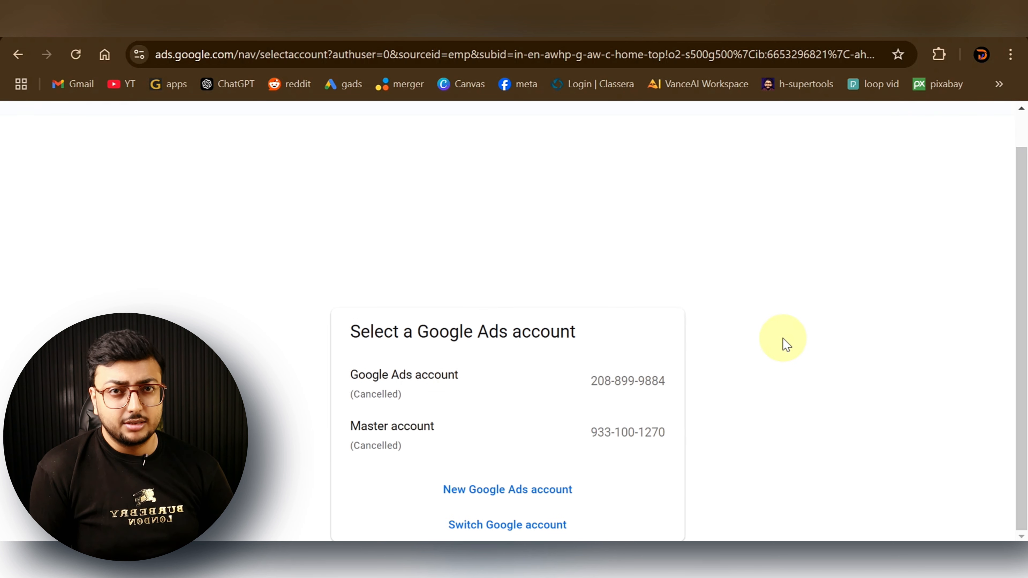
pyautogui.scroll(2, 785, 344)
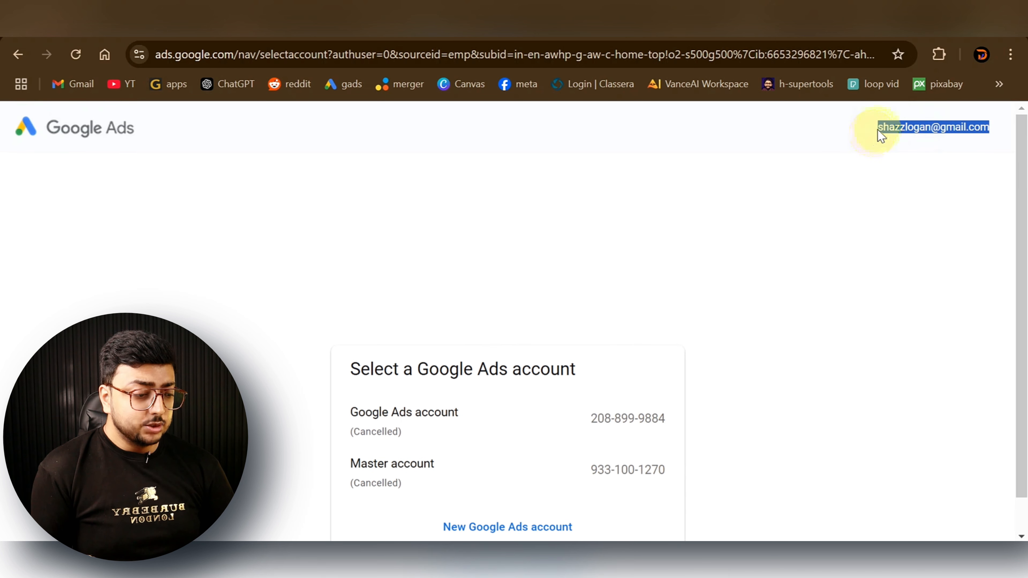
pyautogui.scroll(-2, 871, 259)
pyautogui.click(506, 525)
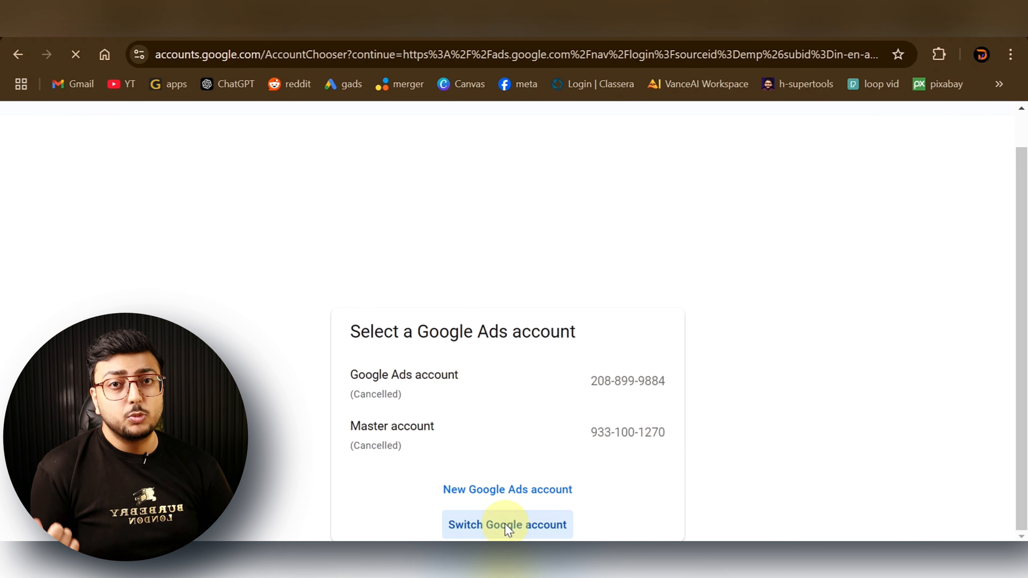
pyautogui.click(706, 229)
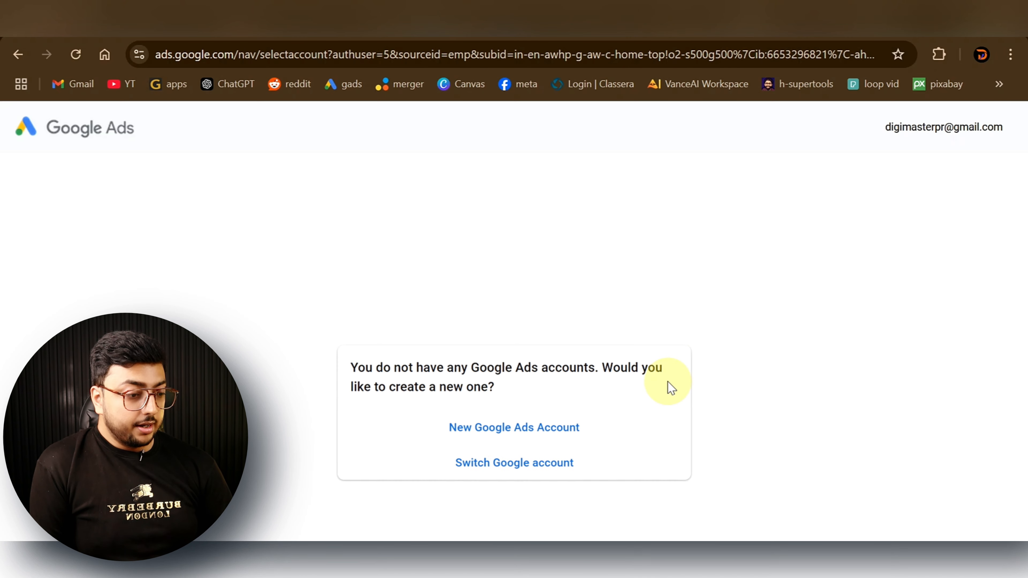
pyautogui.click(530, 427)
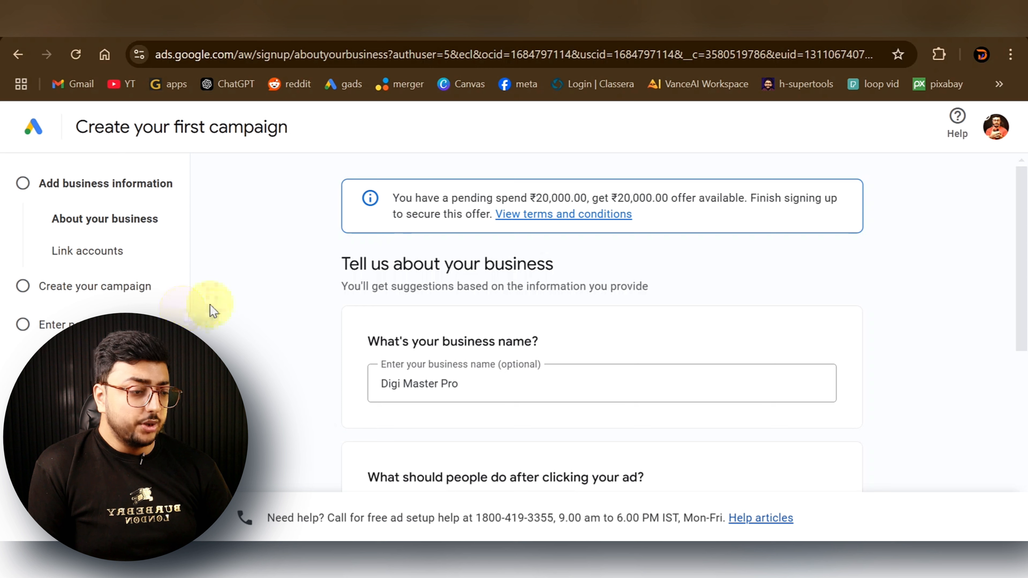
# Step: Examine the promotional credit offer and the business name on the business information page
pyautogui.moveTo(393, 198); pyautogui.dragTo(733, 219)
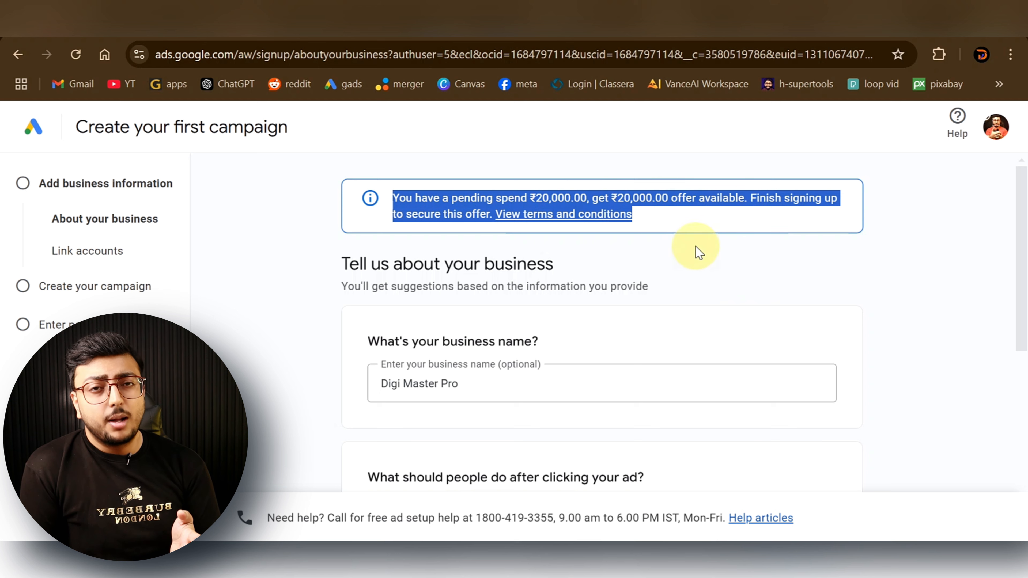
pyautogui.click(690, 264)
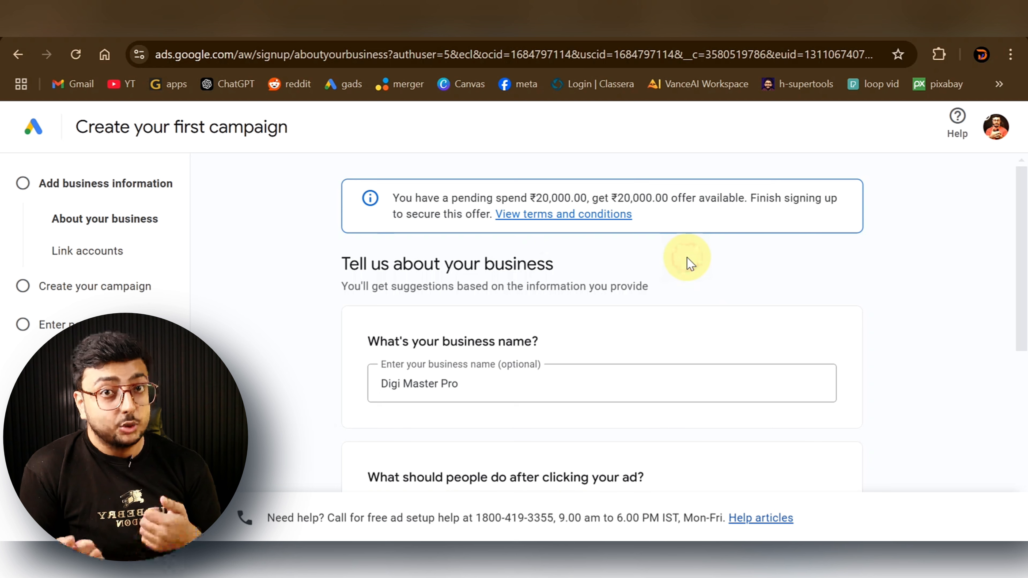
pyautogui.scroll(-3, 613, 315)
pyautogui.scroll(2, 608, 307)
pyautogui.tripleClick(495, 319)
pyautogui.scroll(-1, 572, 287)
pyautogui.scroll(-2, 576, 294)
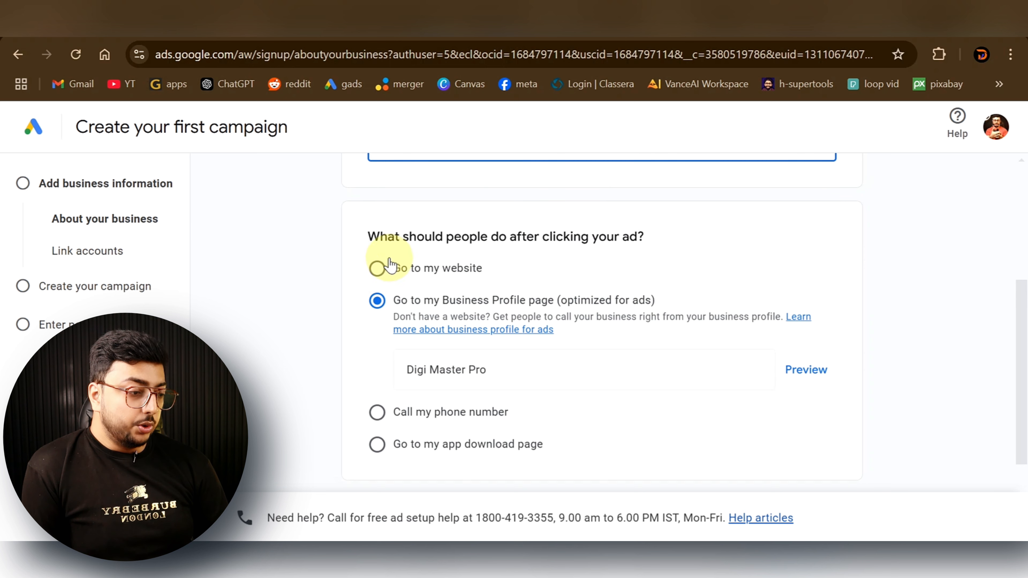
# Step: Try the website, phone call with India as country, and app download options for what people do after clicking the ad
pyautogui.moveTo(368, 237); pyautogui.dragTo(645, 236)
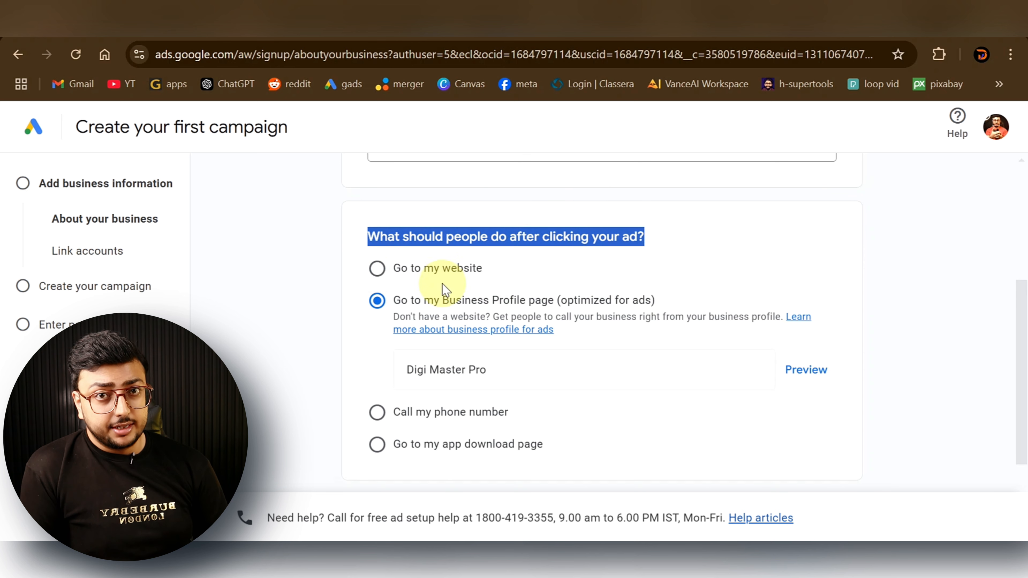
pyautogui.click(385, 297)
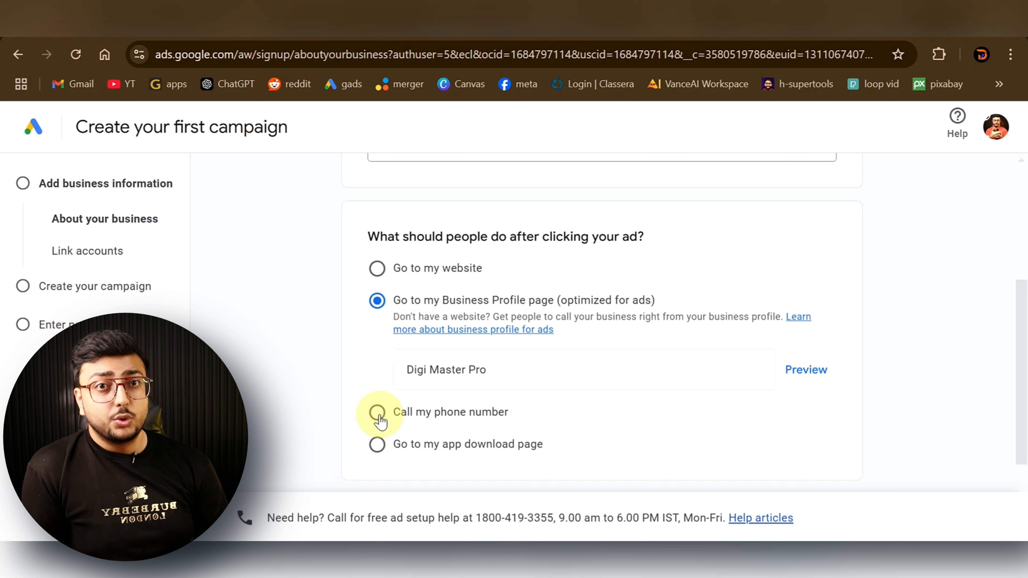
pyautogui.click(376, 268)
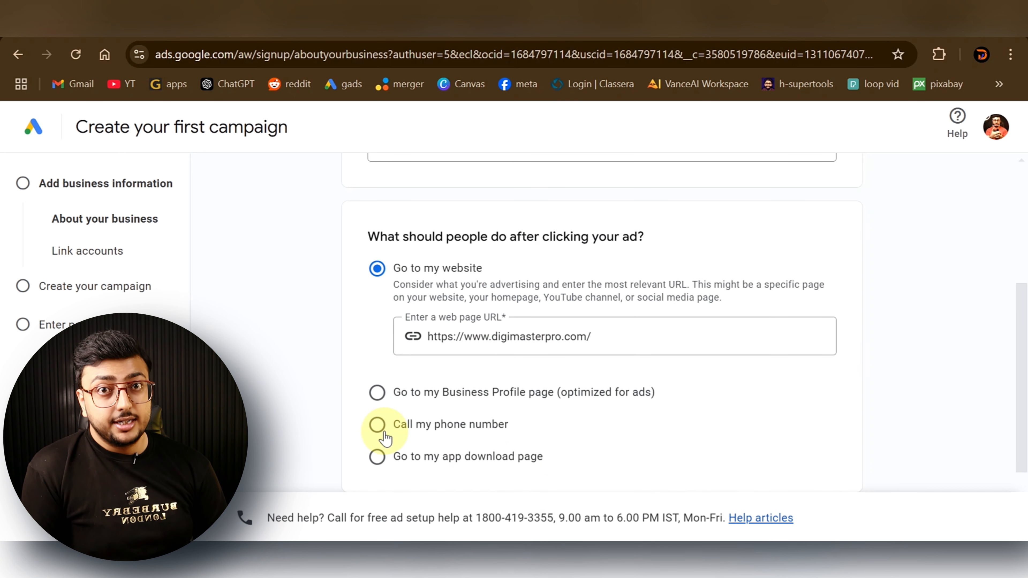
pyautogui.click(383, 431)
pyautogui.scroll(-2, 566, 335)
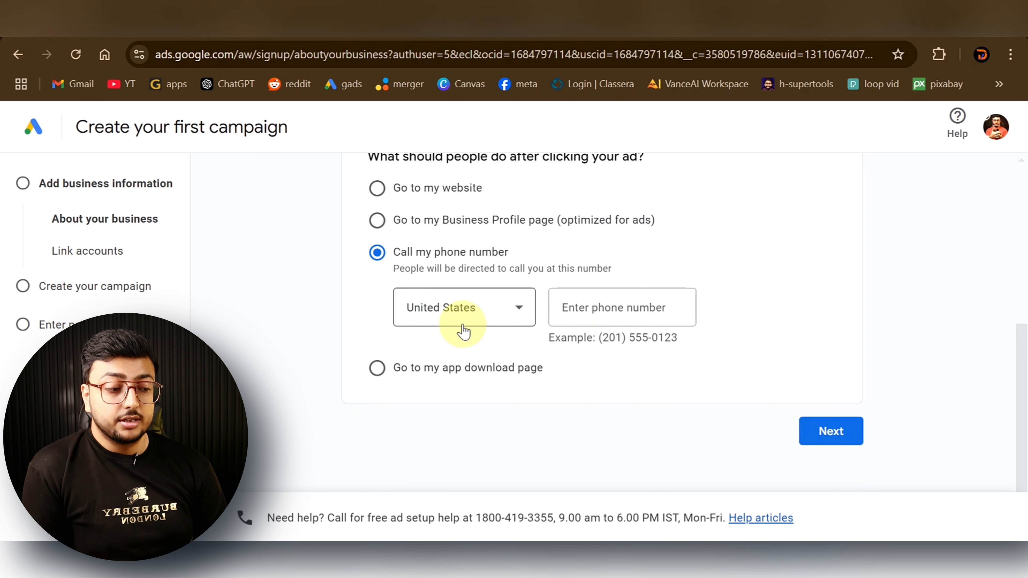
pyautogui.click(519, 316)
pyautogui.click(421, 283)
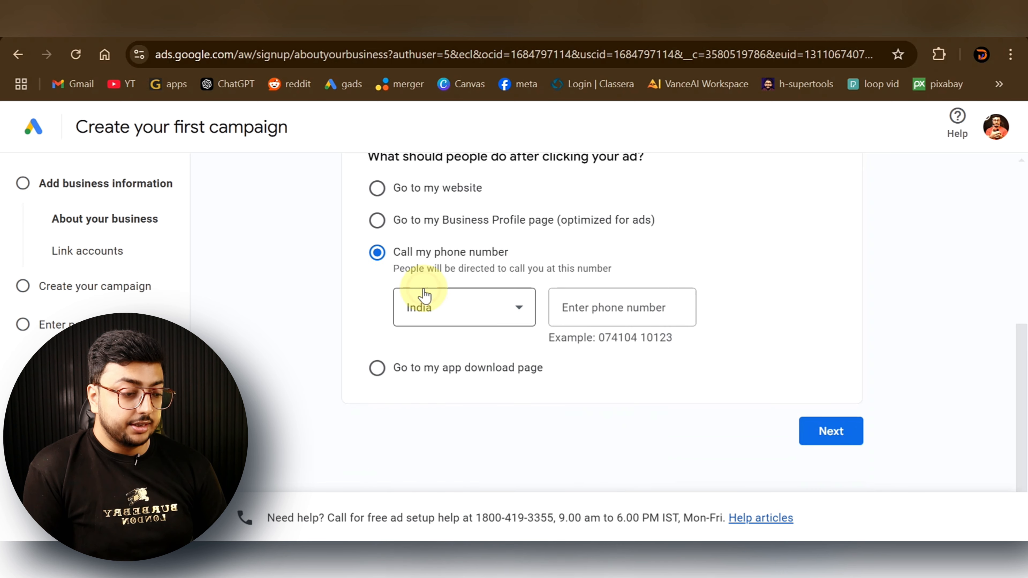
pyautogui.click(593, 302)
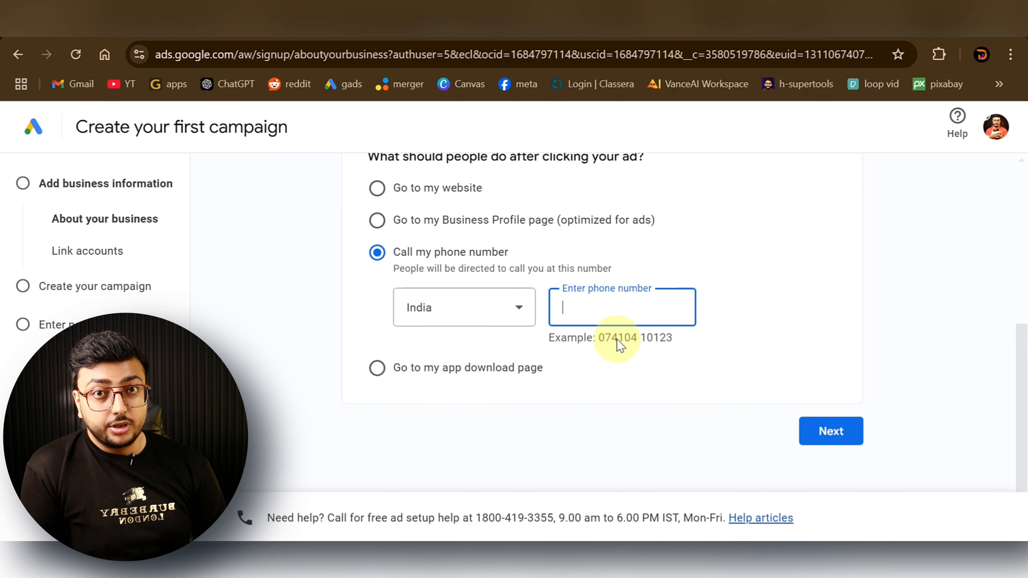
pyautogui.click(382, 369)
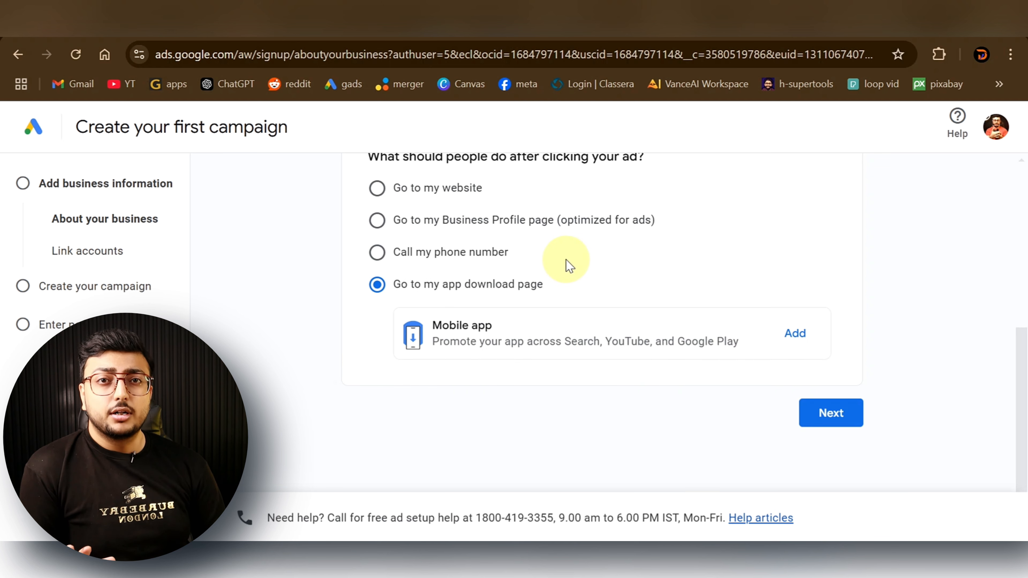
pyautogui.scroll(2, 566, 264)
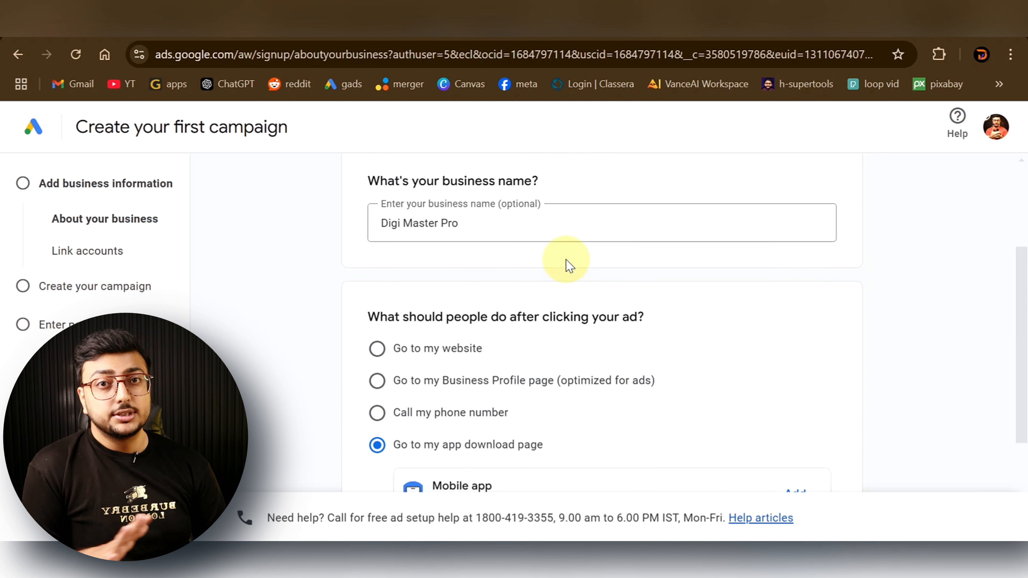
pyautogui.scroll(3, 614, 344)
pyautogui.click(384, 435)
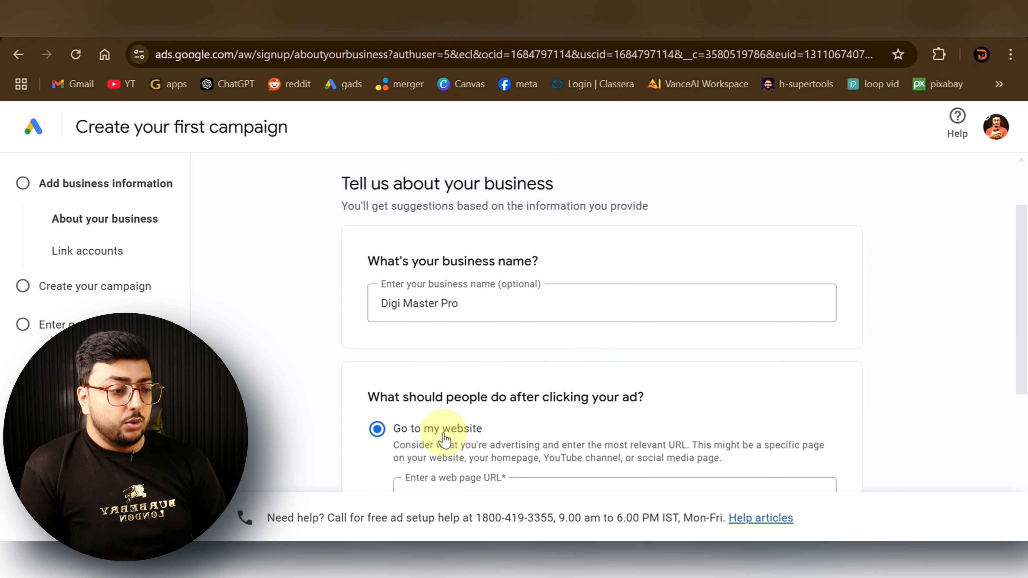
pyautogui.scroll(-4, 567, 364)
pyautogui.click(644, 338)
pyautogui.moveTo(566, 345); pyautogui.dragTo(399, 343)
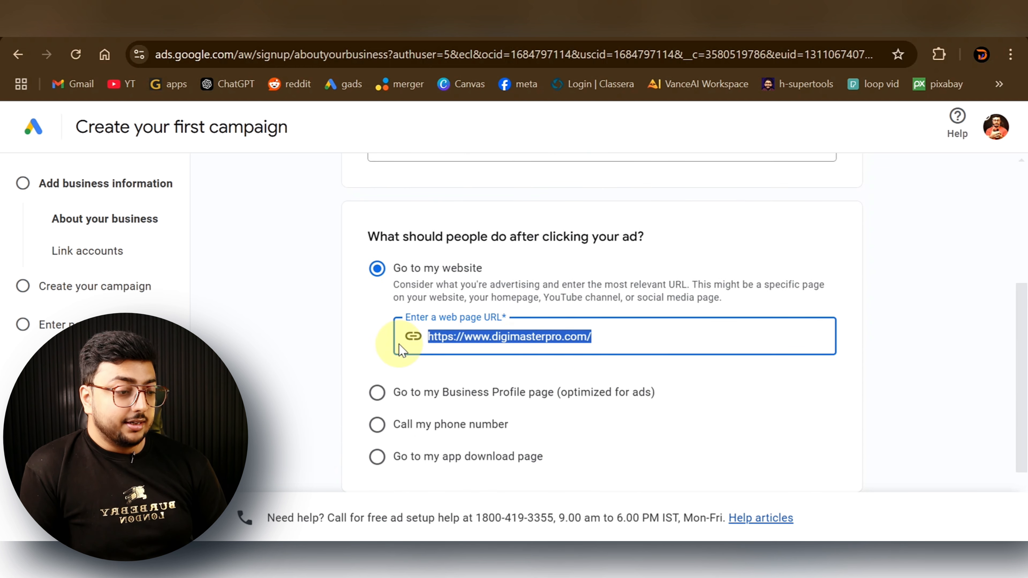
pyautogui.scroll(-3, 743, 354)
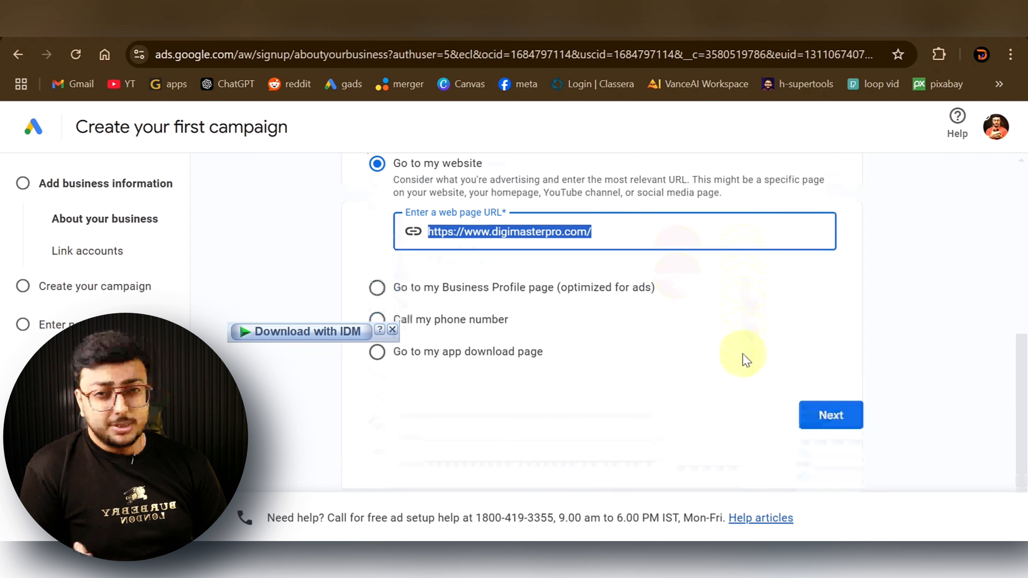
pyautogui.click(847, 413)
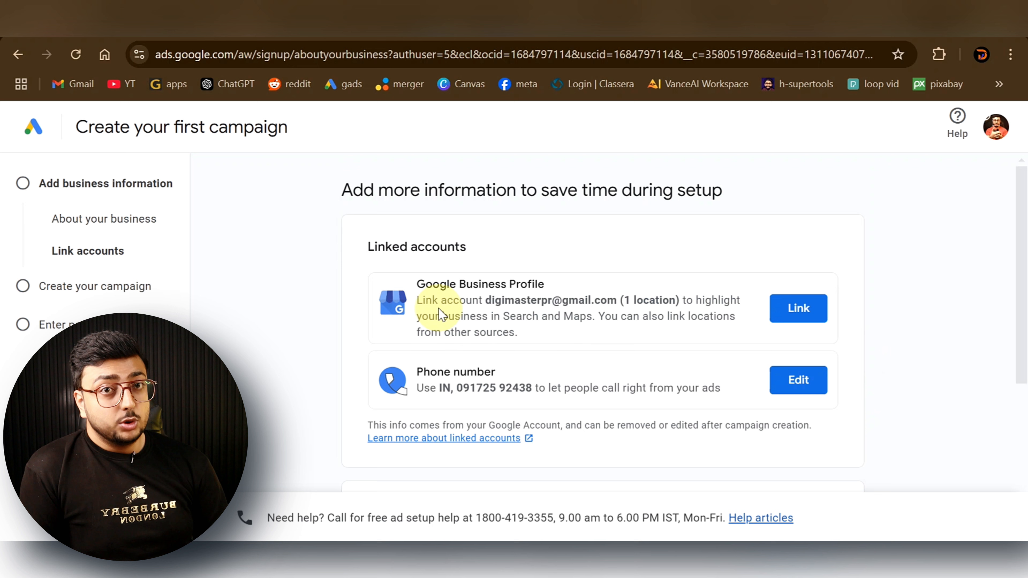
# Step: Examine the linking options for the Google Business Profile, phone number, YouTube channel and mobile app
pyautogui.moveTo(420, 285); pyautogui.dragTo(555, 287)
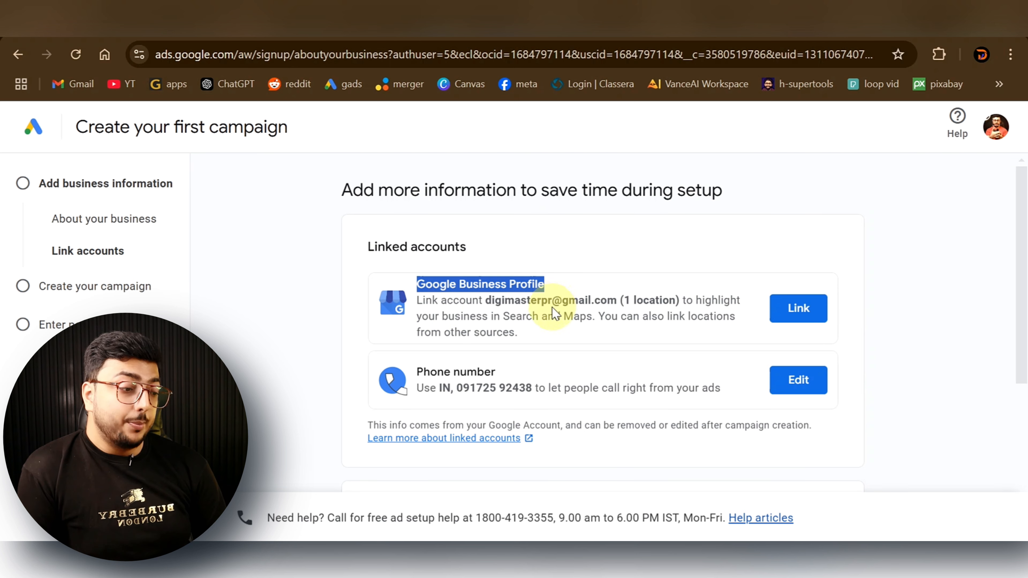
pyautogui.click(548, 316)
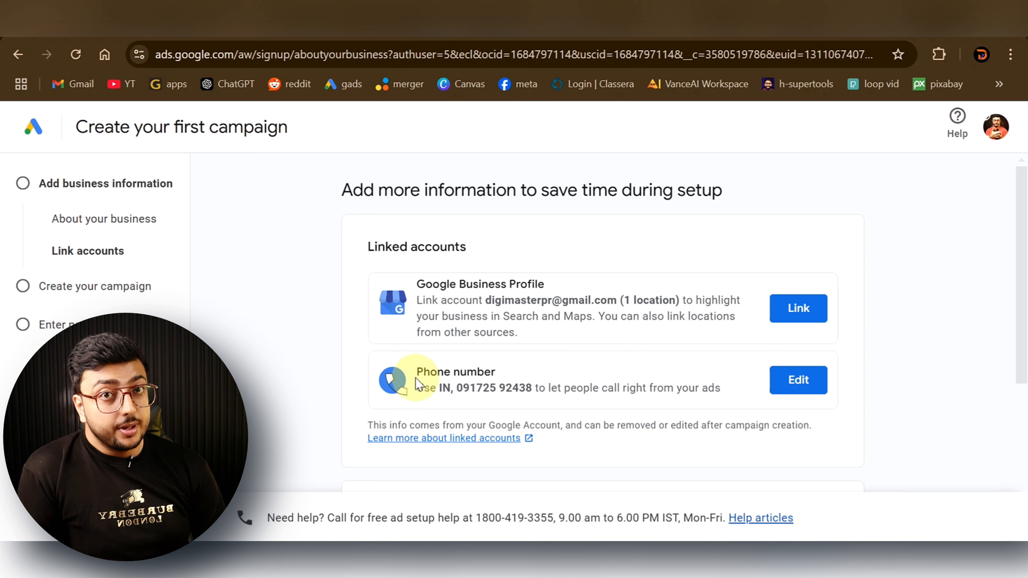
pyautogui.moveTo(417, 370); pyautogui.dragTo(739, 399)
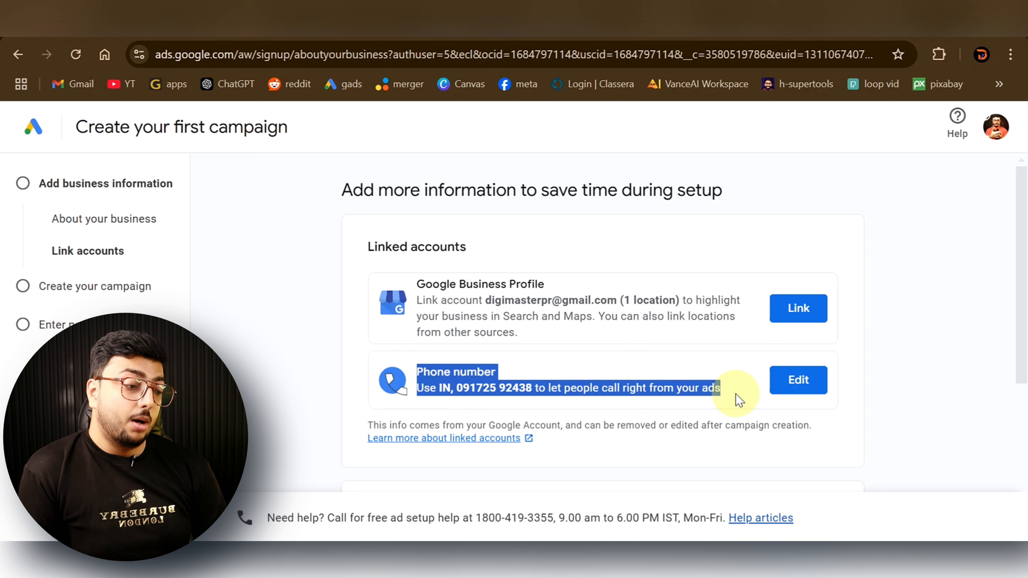
pyautogui.scroll(-4, 717, 365)
pyautogui.click(716, 368)
pyautogui.scroll(-2, 683, 363)
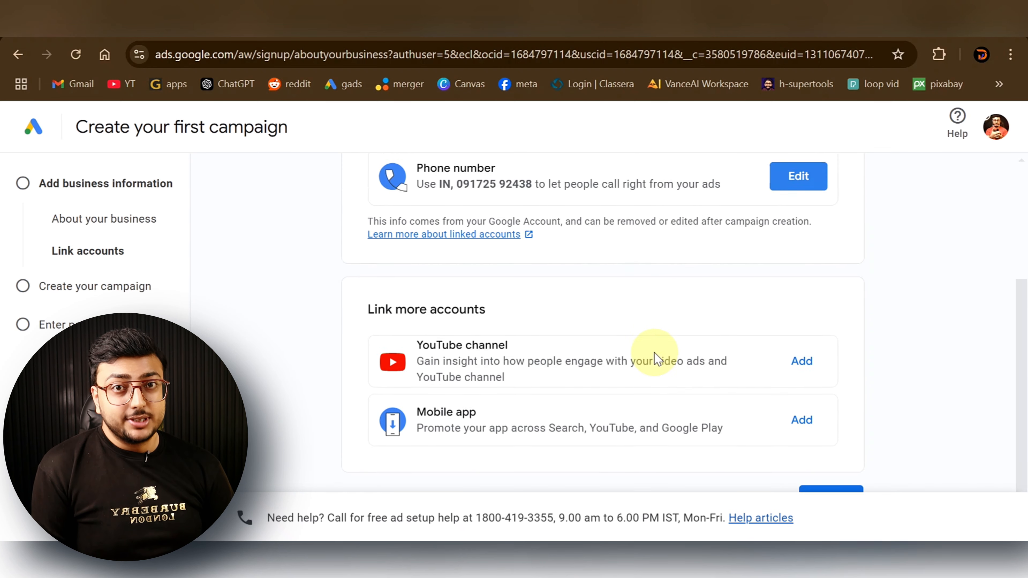
pyautogui.scroll(-2, 370, 277)
pyautogui.moveTo(415, 239); pyautogui.dragTo(595, 281)
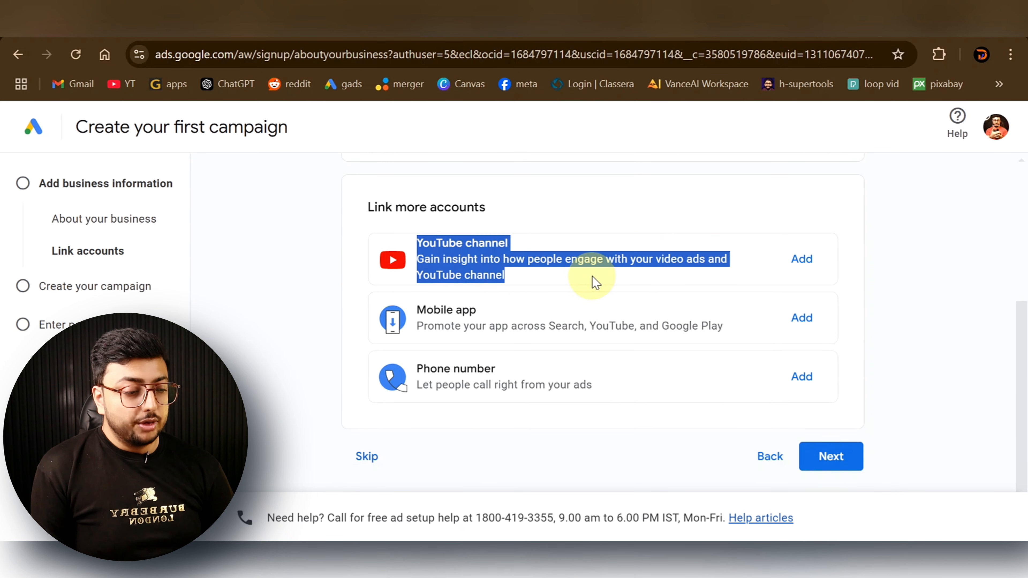
pyautogui.moveTo(409, 303); pyautogui.dragTo(734, 332)
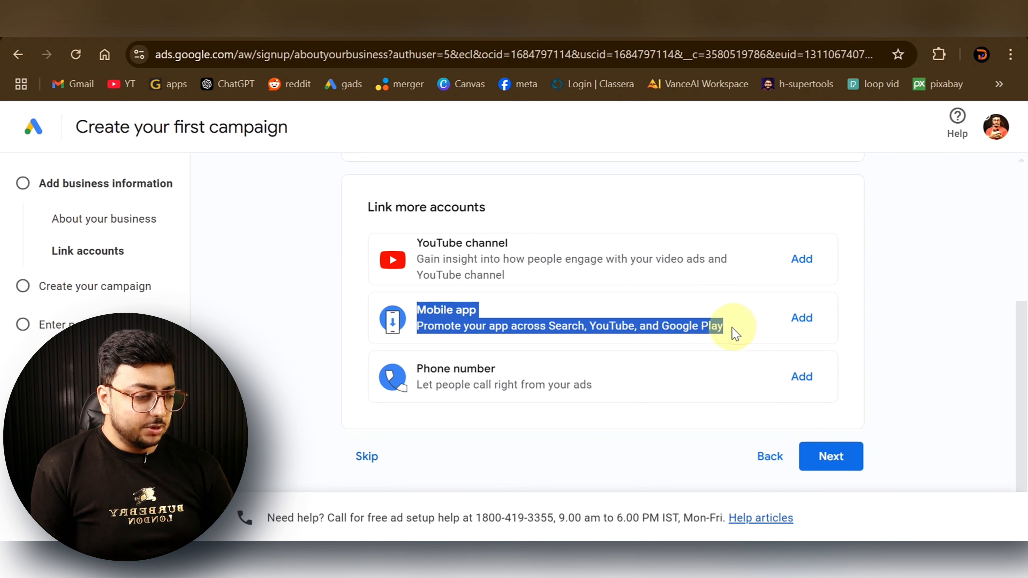
pyautogui.moveTo(419, 370); pyautogui.dragTo(606, 386)
# Step: Skip linking accounts and choose to set up an account only, without a campaign
pyautogui.scroll(-1, 606, 387)
pyautogui.click(369, 440)
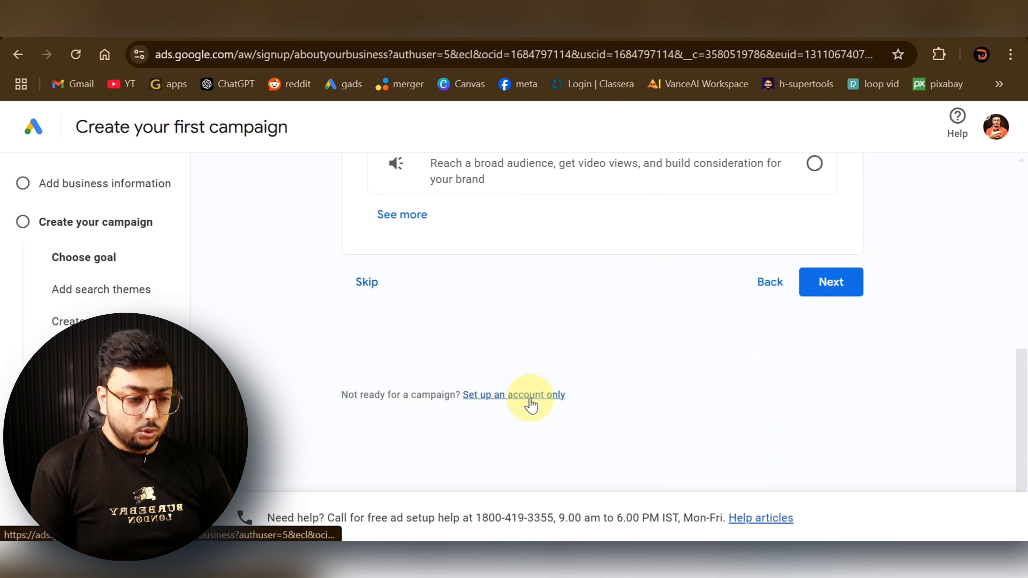
pyautogui.click(529, 400)
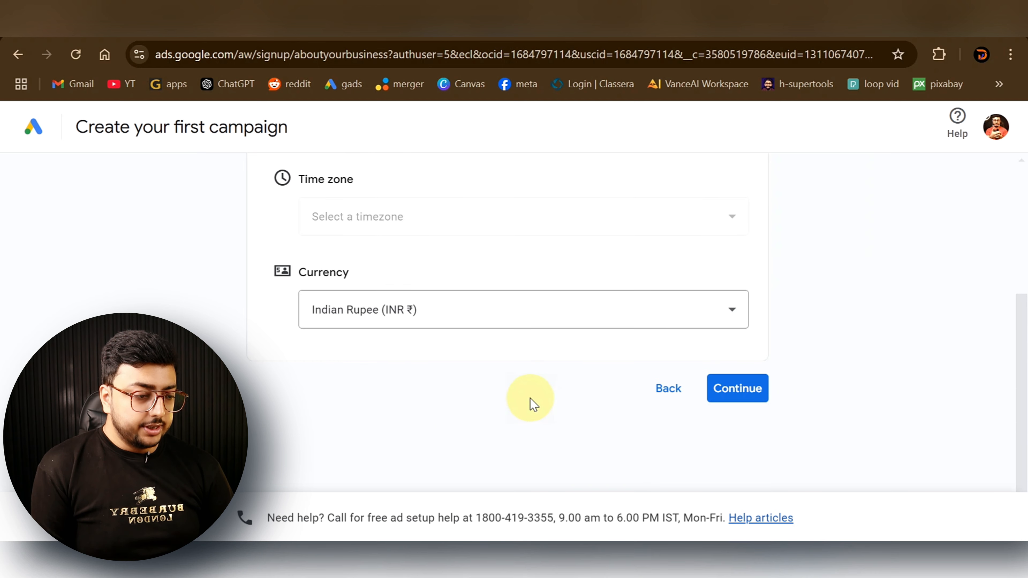
pyautogui.scroll(5, 534, 405)
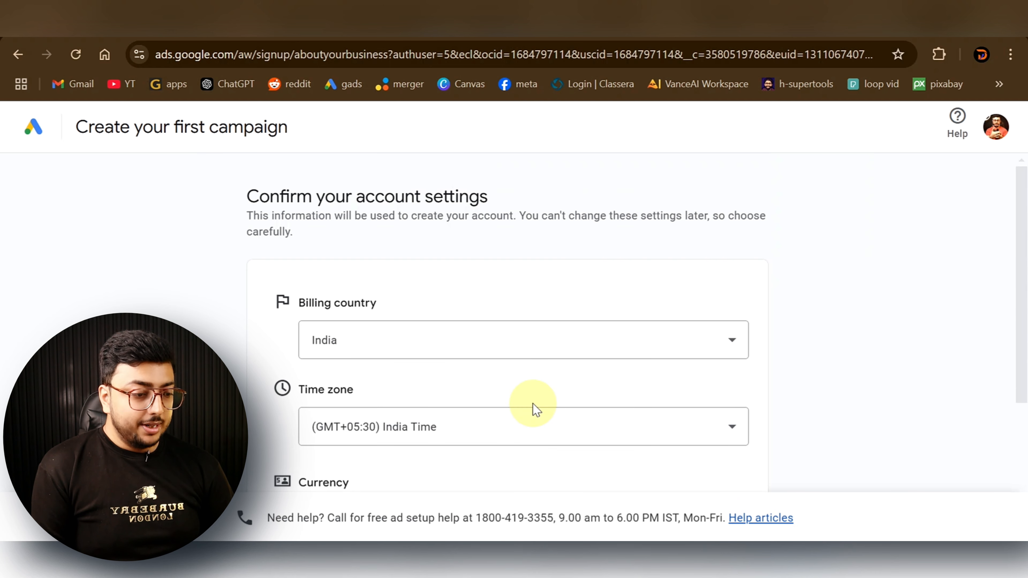
# Step: Set the billing country to India with (GMT+05:30) India Time and Indian Rupee (INR ₹), and confirm the account settings
pyautogui.moveTo(361, 346); pyautogui.dragTo(309, 337)
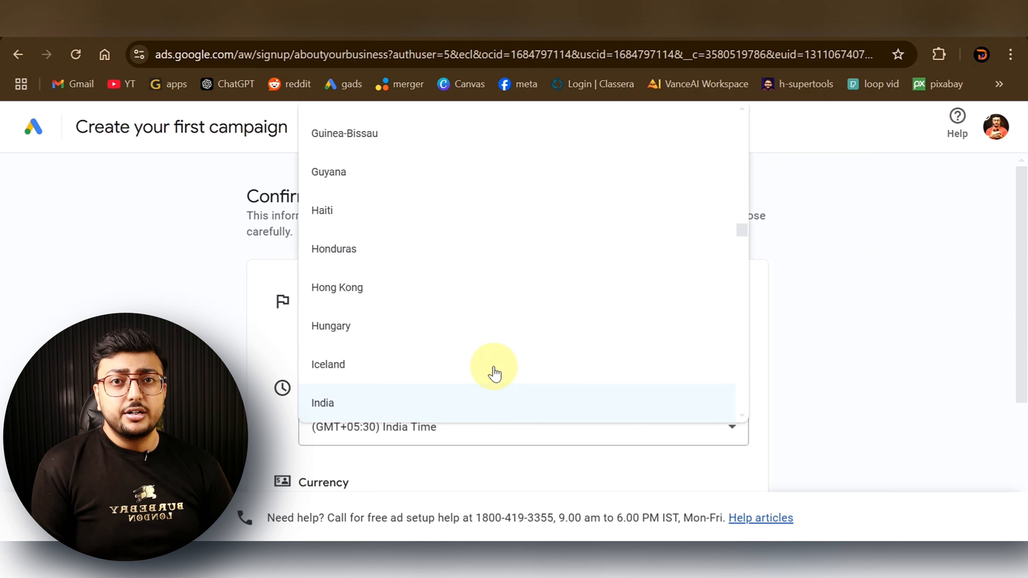
pyautogui.click(484, 413)
pyautogui.scroll(-2, 528, 390)
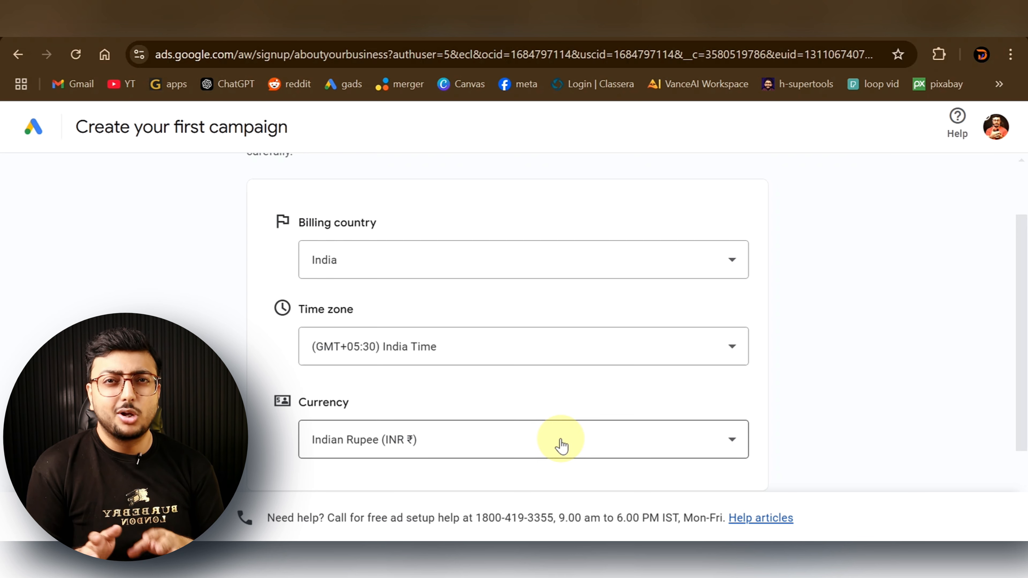
pyautogui.scroll(-3, 561, 446)
pyautogui.click(738, 391)
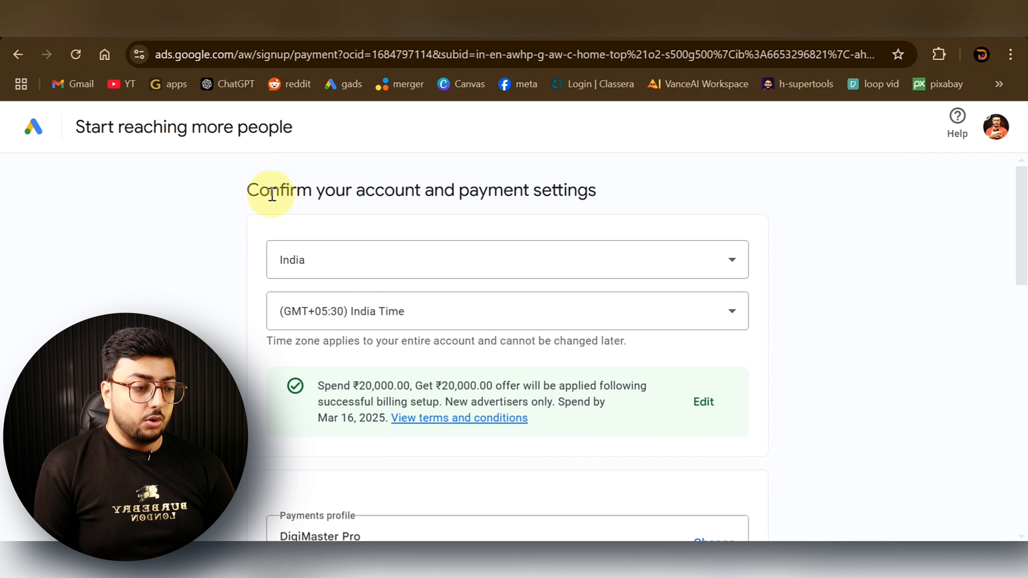
# Step: Examine the account and payment settings, including the promotional offer, the payments profile and the available payment methods
pyautogui.moveTo(244, 188); pyautogui.dragTo(629, 201)
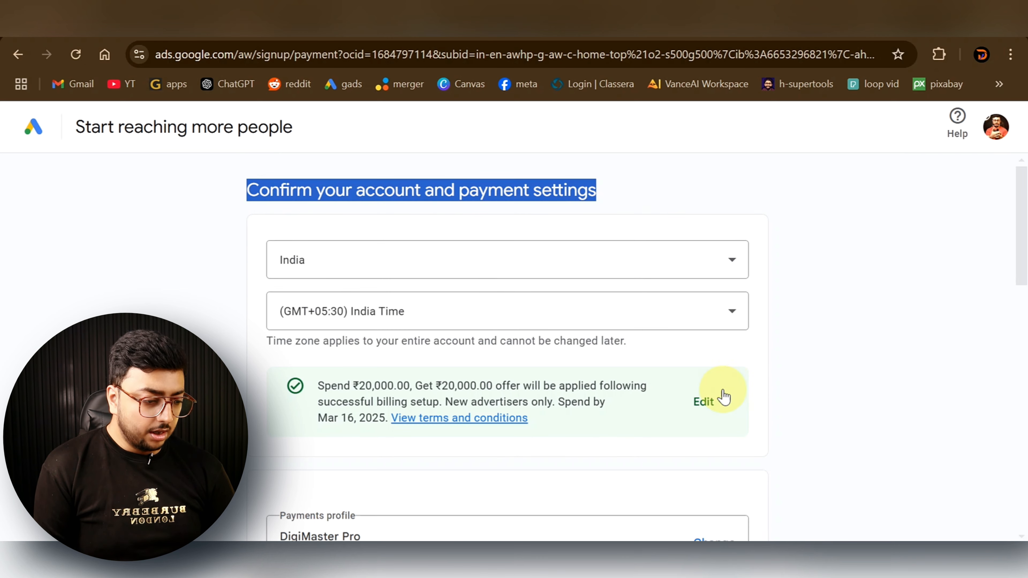
pyautogui.moveTo(321, 386); pyautogui.dragTo(622, 413)
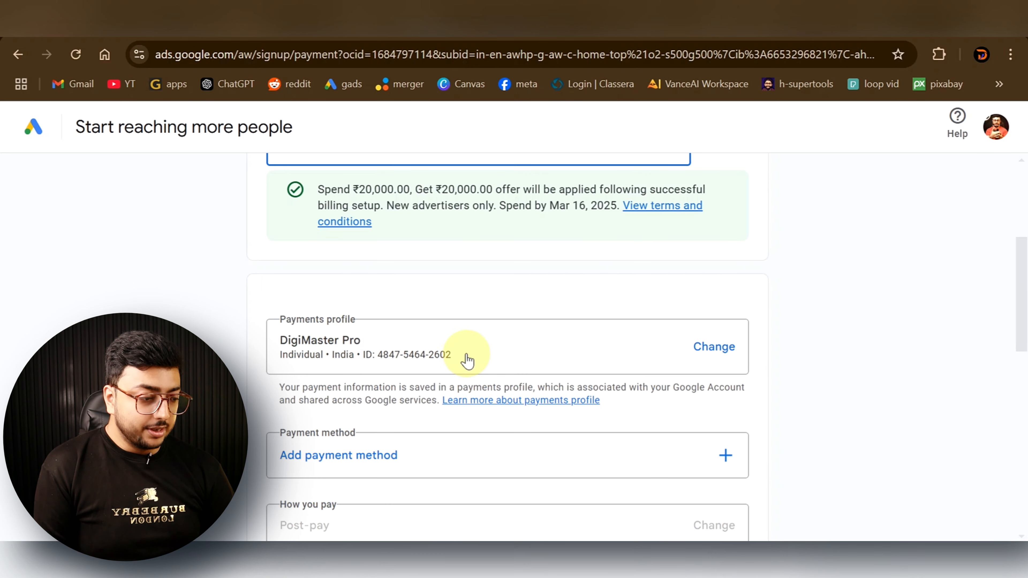
pyautogui.scroll(-2, 558, 351)
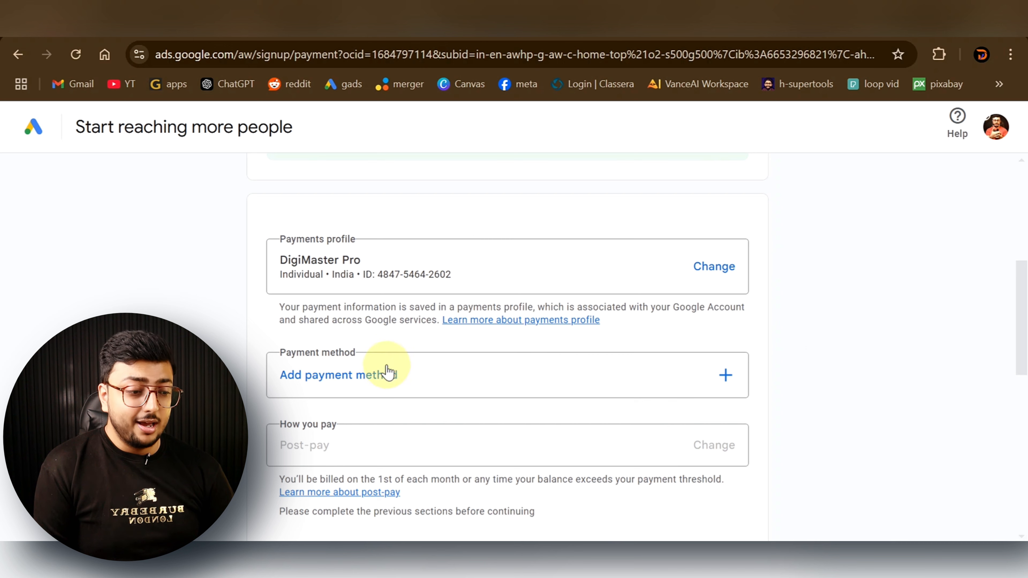
pyautogui.scroll(-4, 597, 379)
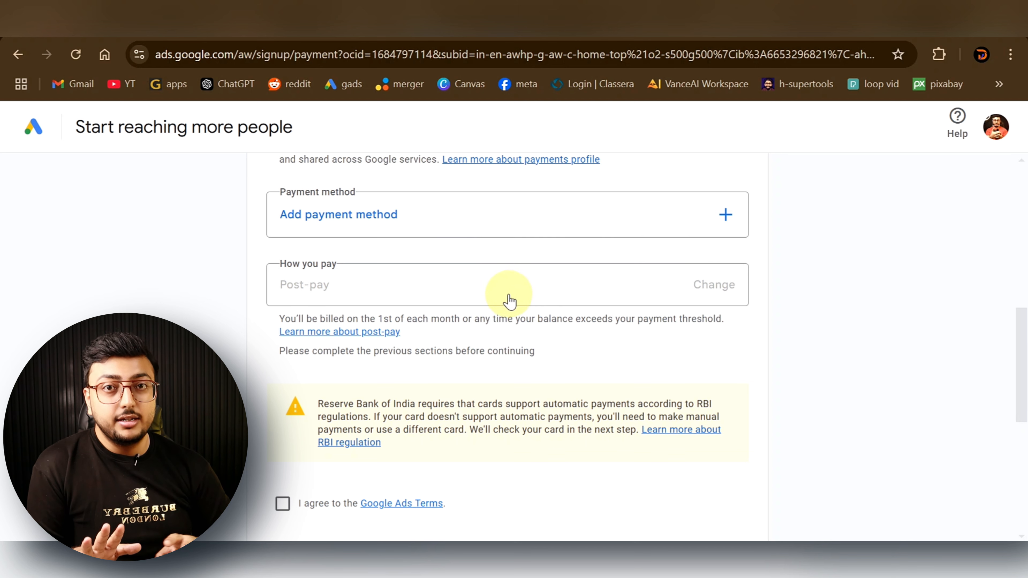
pyautogui.scroll(2, 671, 304)
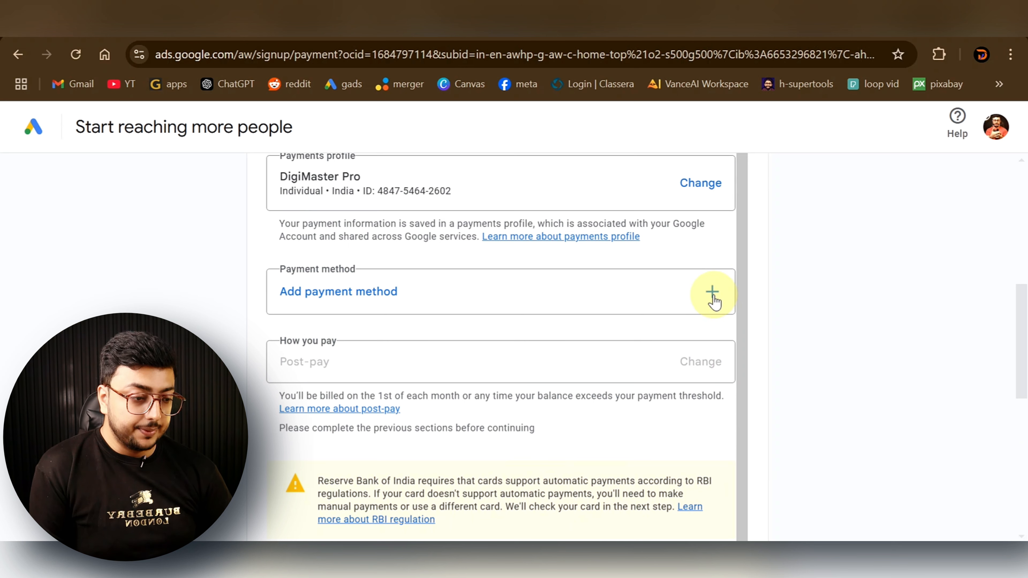
pyautogui.click(713, 297)
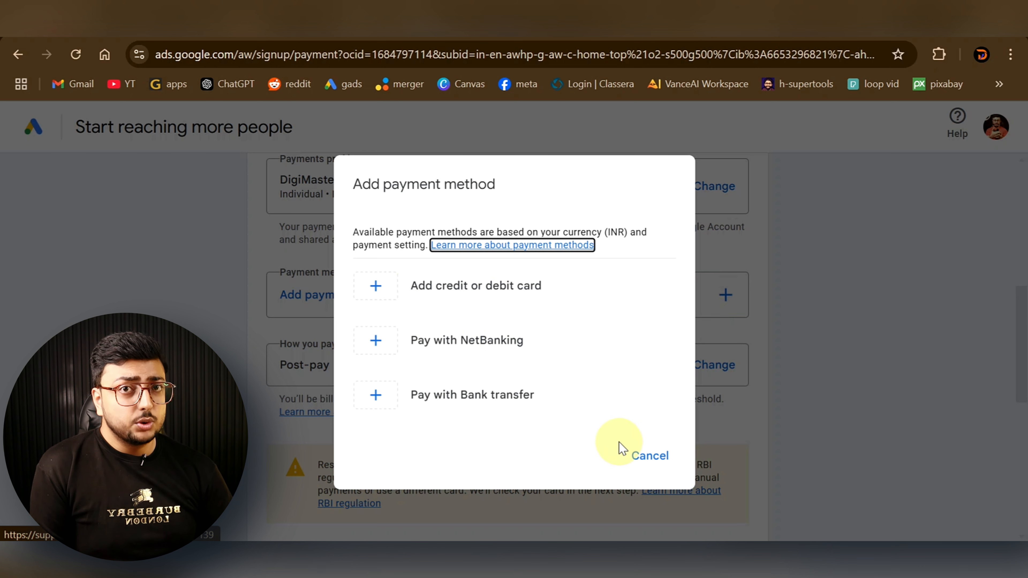
pyautogui.click(648, 455)
# Step: Agree to the Google Ads Terms, leave personalized guidance at No, and try to submit without a payment method
pyautogui.scroll(-5, 615, 328)
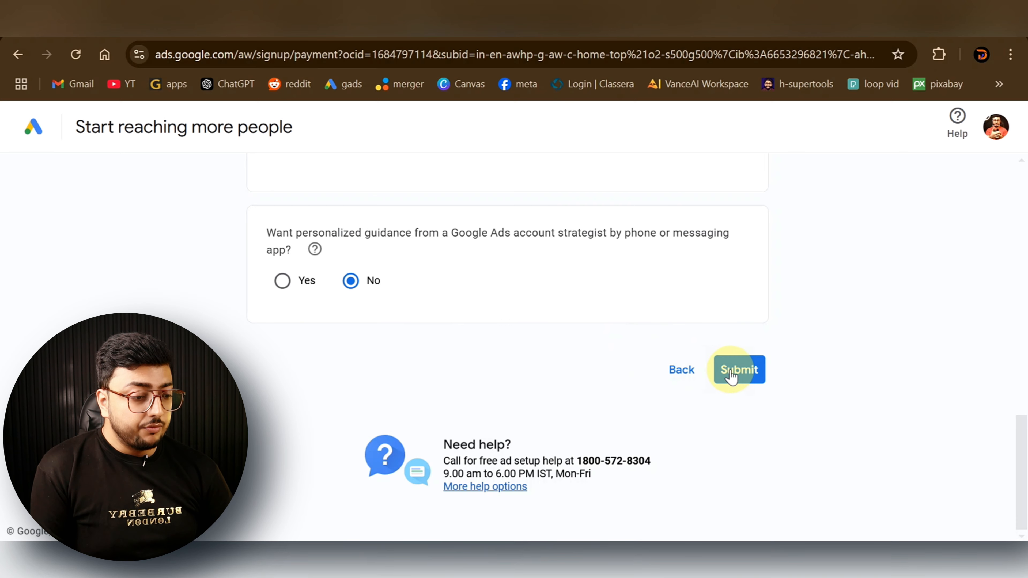
pyautogui.click(731, 376)
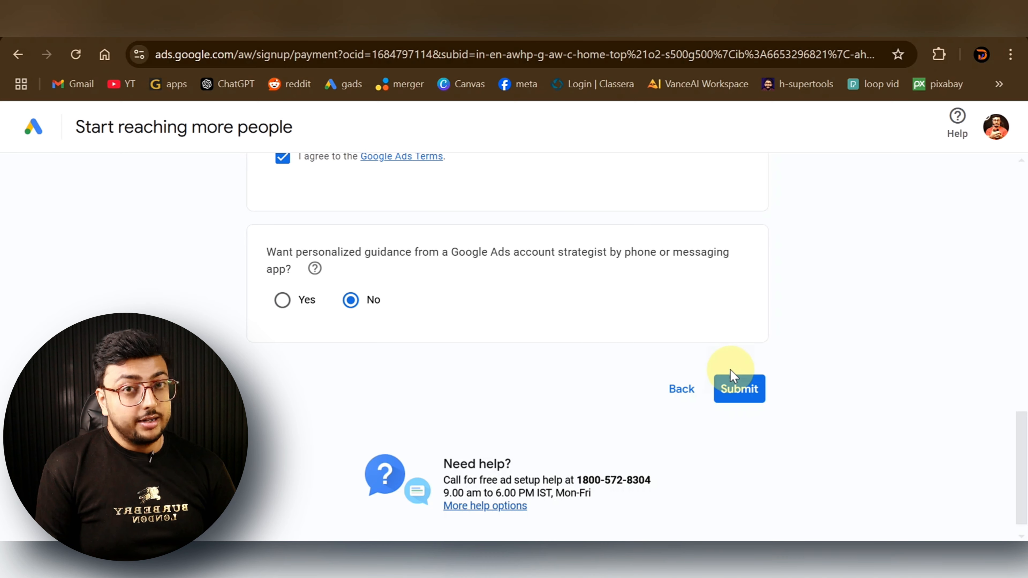
# Step: Choose Pay with NetBanking as the payment method for the account
pyautogui.scroll(2, 597, 349)
pyautogui.scroll(5, 597, 349)
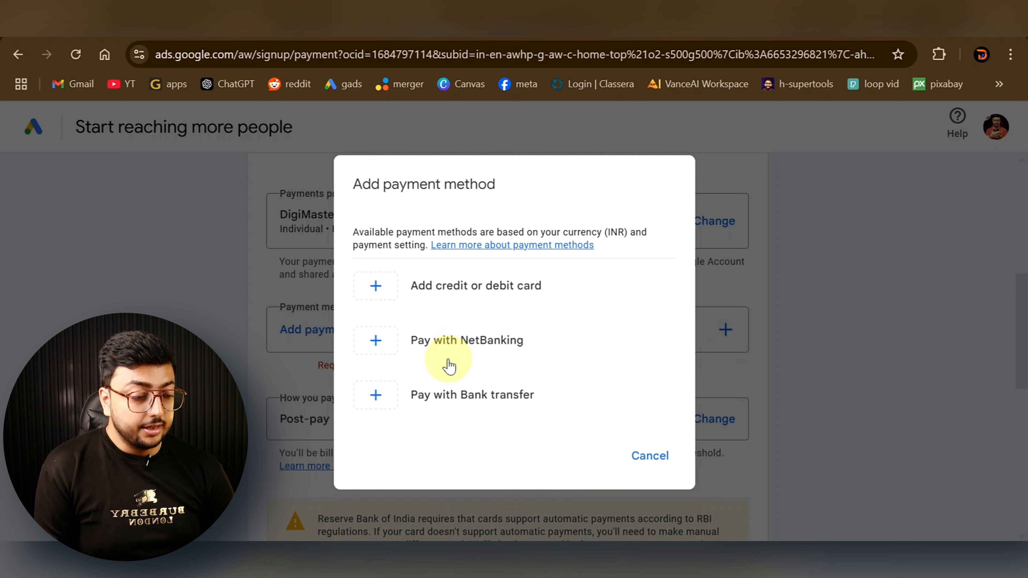
pyautogui.click(459, 346)
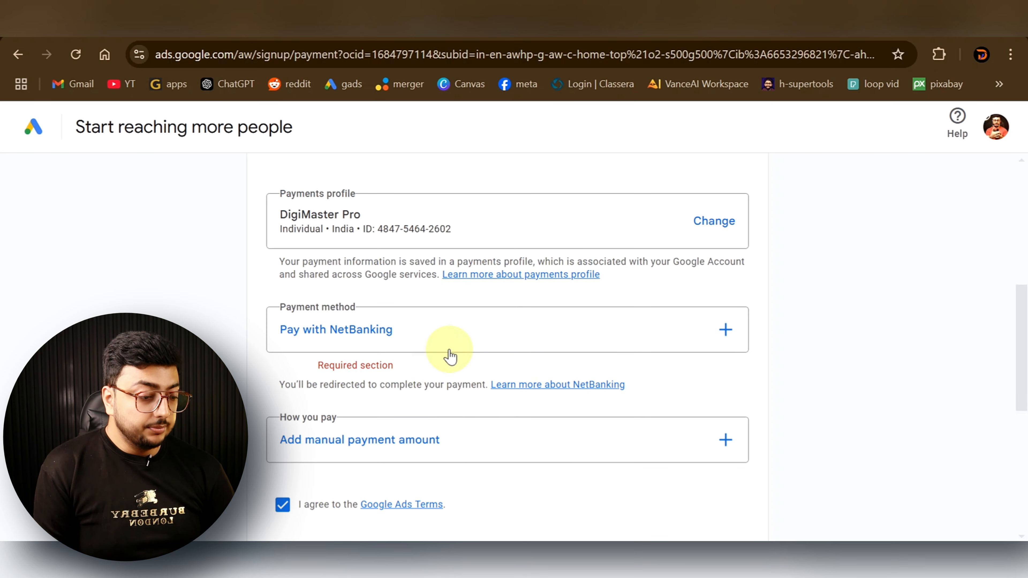
pyautogui.click(729, 330)
pyautogui.click(512, 340)
pyautogui.scroll(-1, 436, 393)
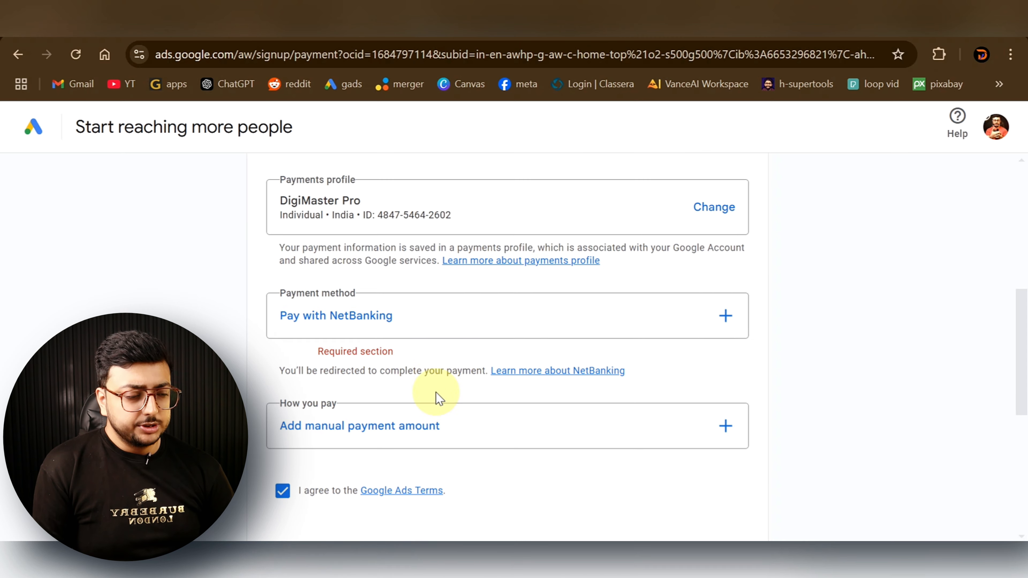
# Step: Set how the account pays to Prepay with an amount of ₹500
pyautogui.scroll(-2, 437, 393)
pyautogui.click(658, 367)
pyautogui.click(512, 398)
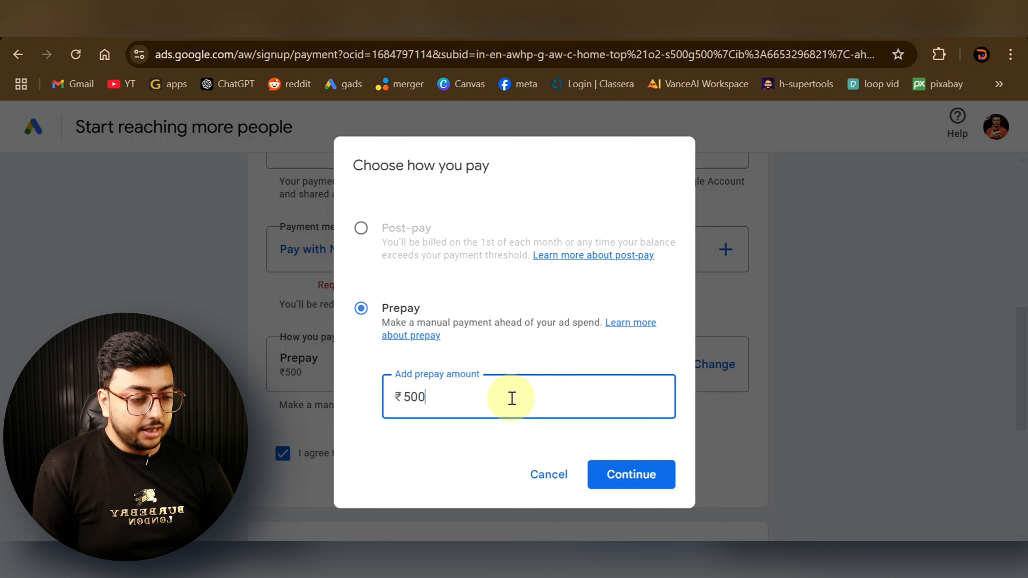
pyautogui.click(629, 478)
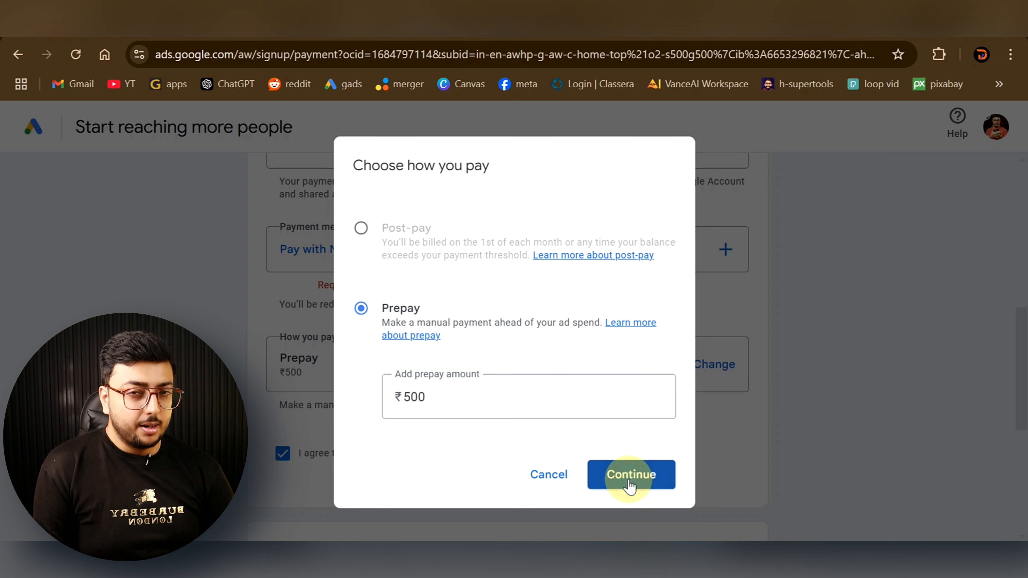
# Step: Submit the account and payment settings and continue past the account activation page
pyautogui.scroll(-5, 632, 485)
pyautogui.click(747, 526)
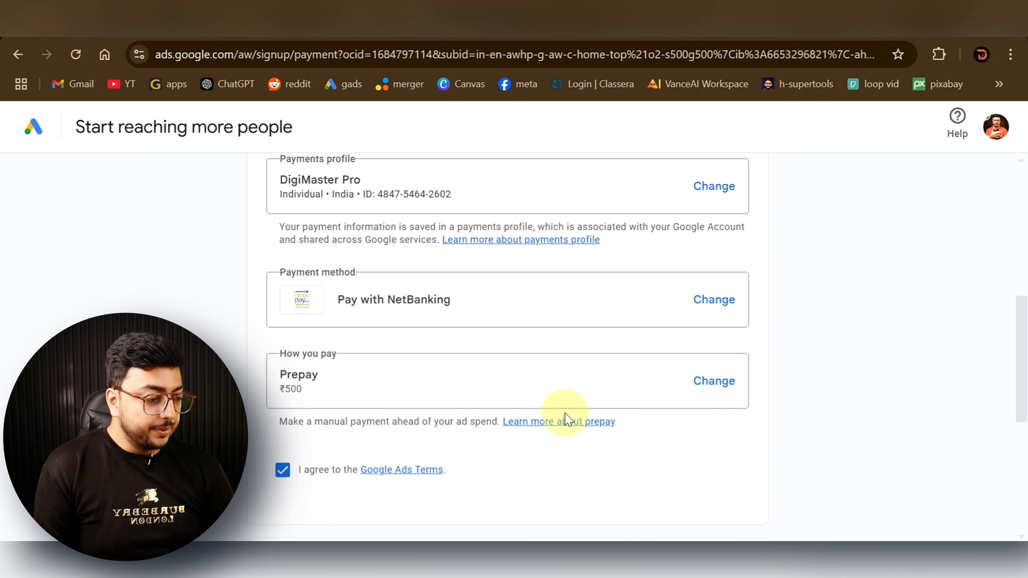
pyautogui.scroll(-6, 575, 417)
pyautogui.click(742, 380)
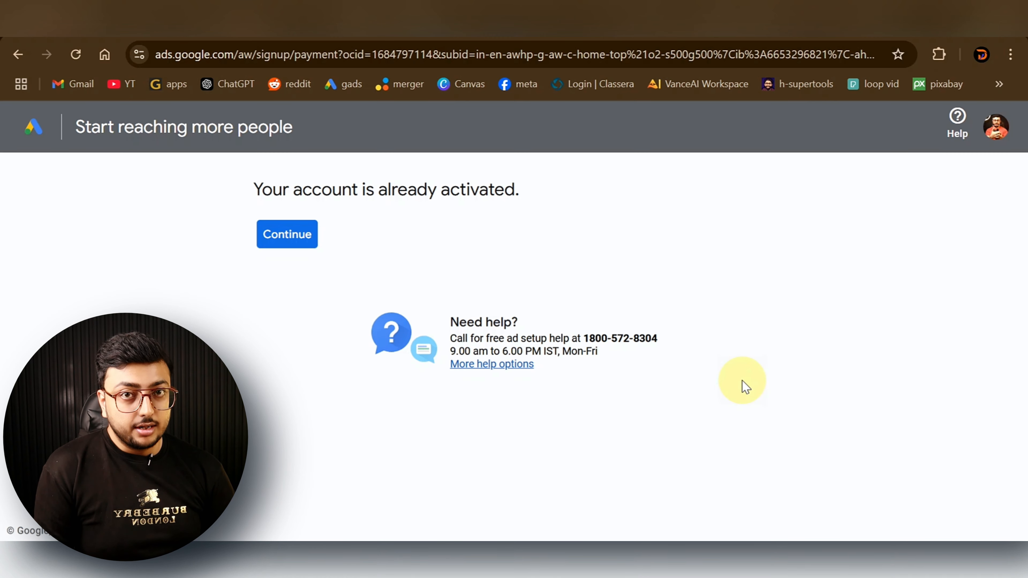
pyautogui.moveTo(520, 195); pyautogui.dragTo(249, 195)
pyautogui.click(296, 239)
# Step: Read the account creation and advertiser verification notices, and proceed to advertiser verification
pyautogui.moveTo(399, 382); pyautogui.dragTo(657, 400)
pyautogui.scroll(-2, 658, 400)
pyautogui.moveTo(292, 389); pyautogui.dragTo(401, 407)
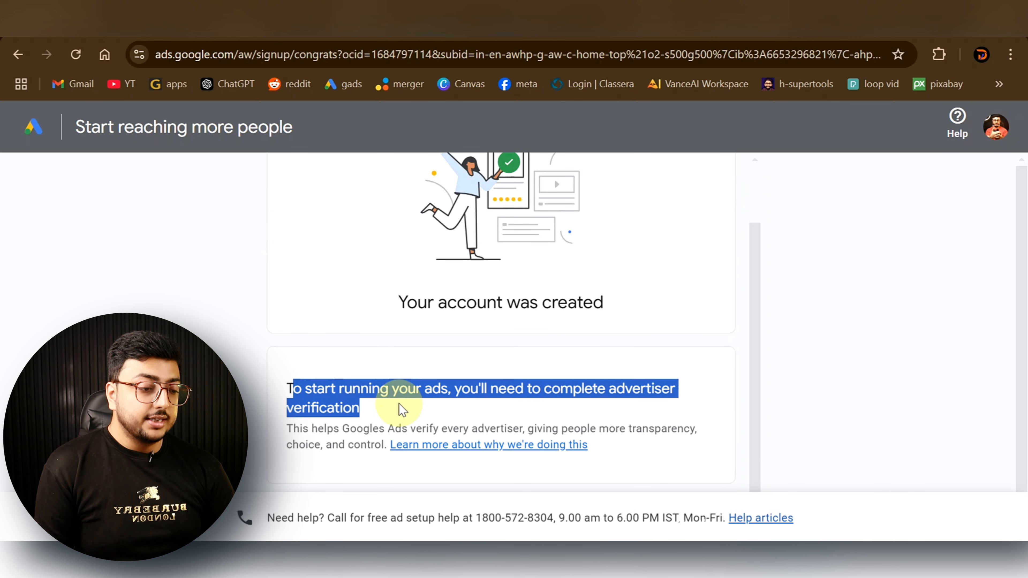
pyautogui.moveTo(294, 390); pyautogui.dragTo(377, 415)
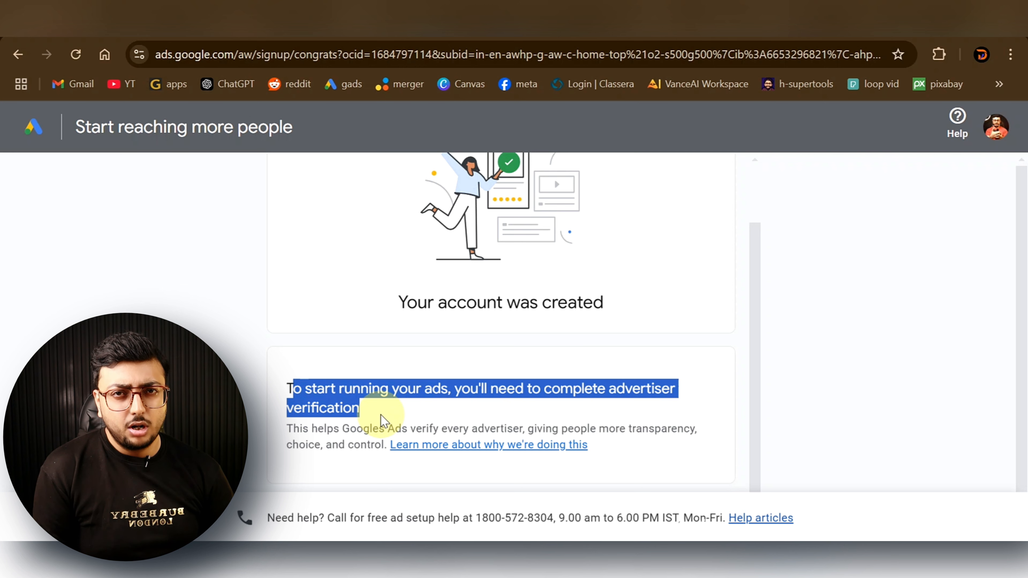
pyautogui.click(381, 415)
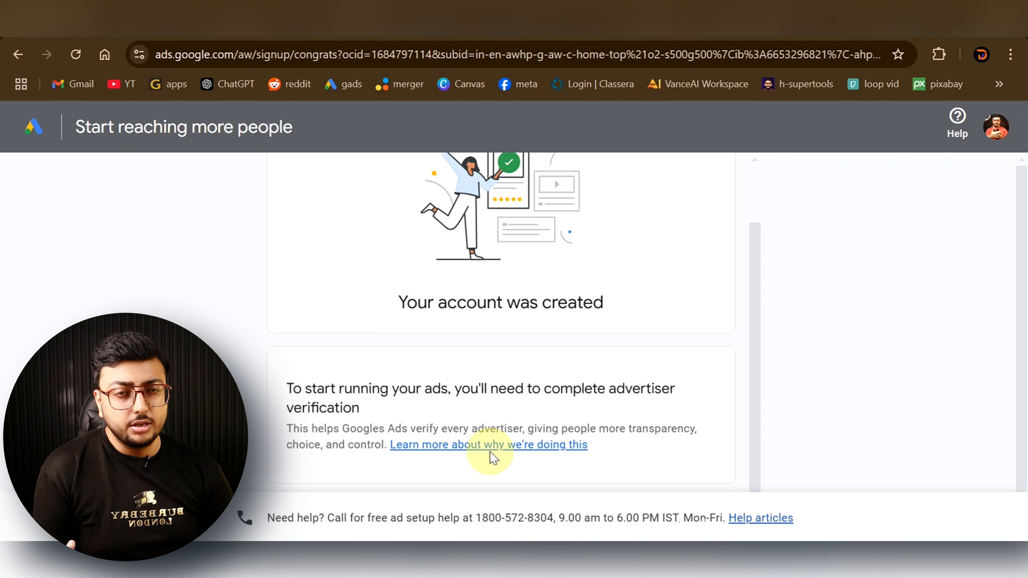
pyautogui.scroll(-2, 490, 452)
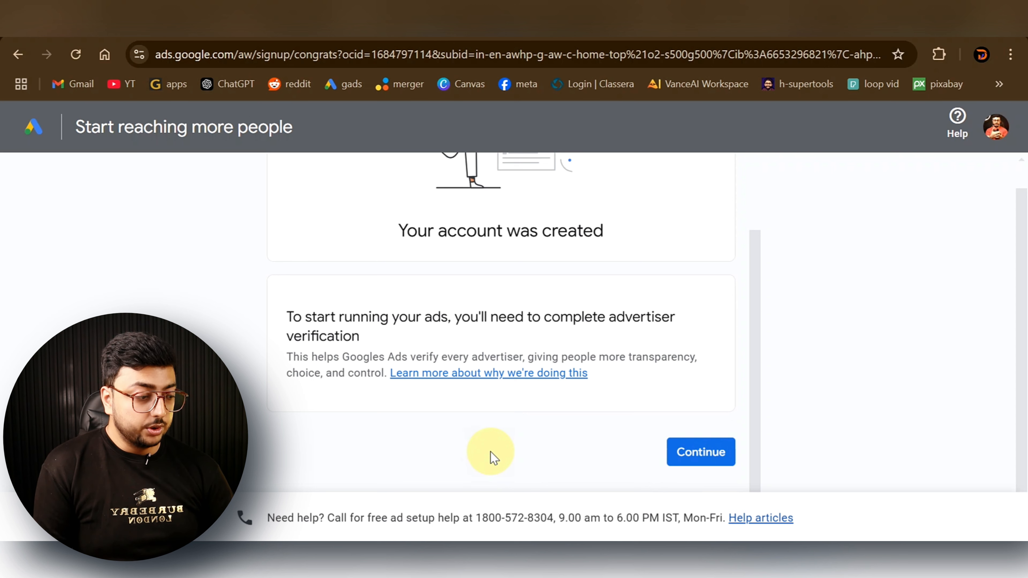
pyautogui.click(717, 457)
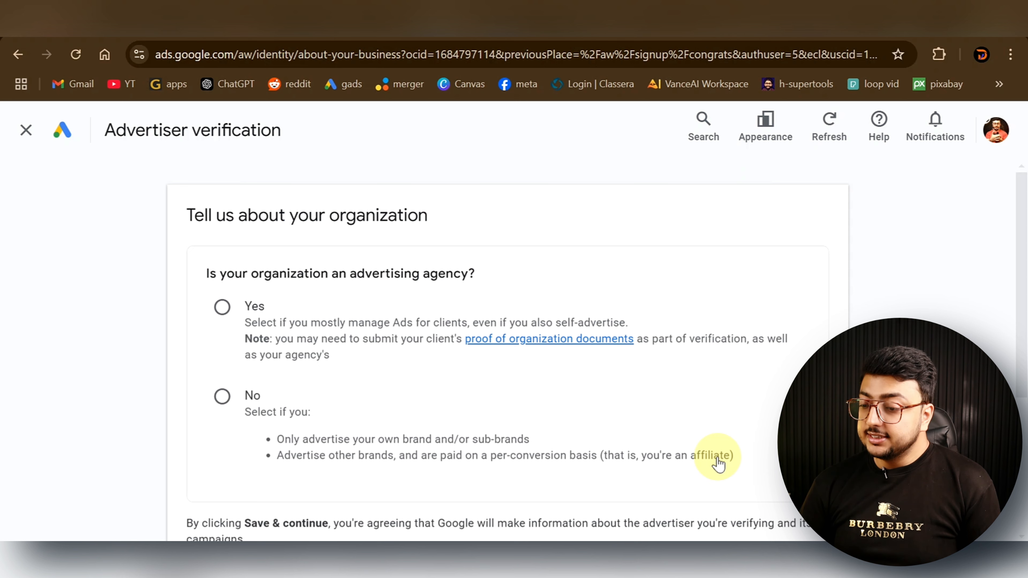
# Step: Answer No to whether the organization is an advertising agency
pyautogui.click(718, 461)
pyautogui.moveTo(246, 322); pyautogui.dragTo(628, 324)
pyautogui.click(236, 398)
pyautogui.scroll(-5, 235, 399)
pyautogui.scroll(5, 237, 397)
# Step: Answer that the organization pays Google Ads directly, and save the advertiser verification answers
pyautogui.scroll(-5, 420, 295)
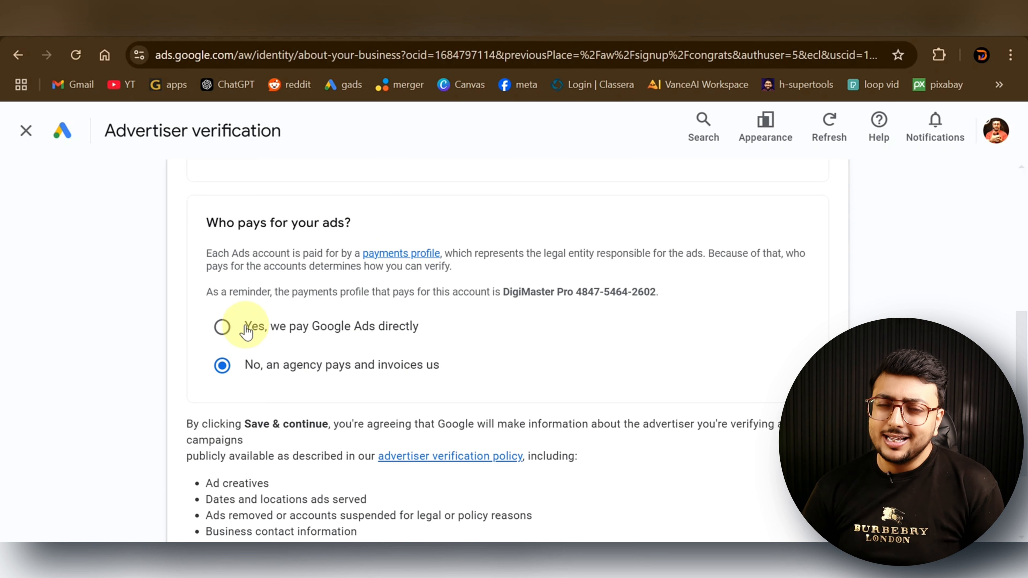
pyautogui.click(237, 327)
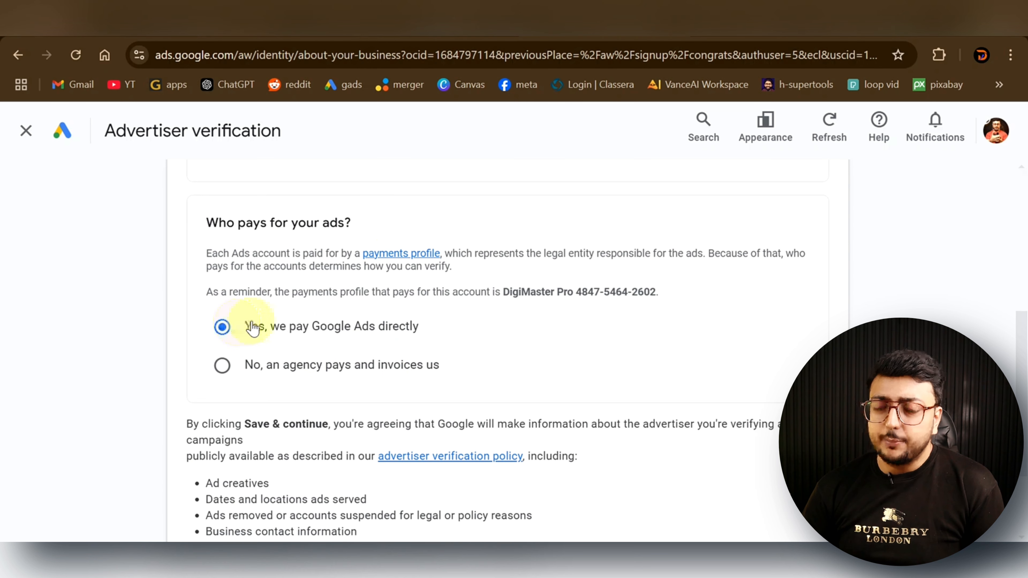
pyautogui.scroll(-2, 581, 316)
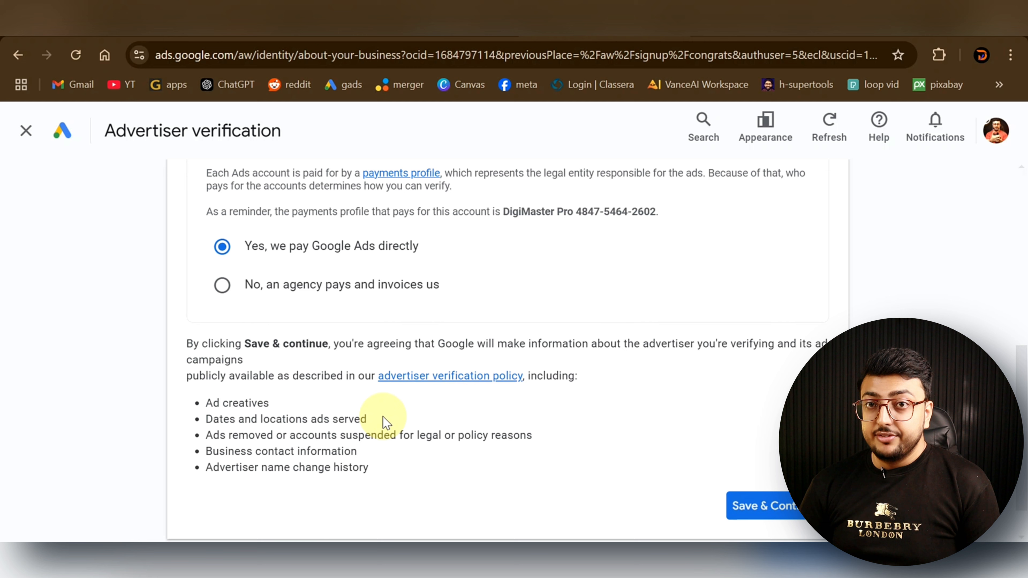
pyautogui.click(753, 508)
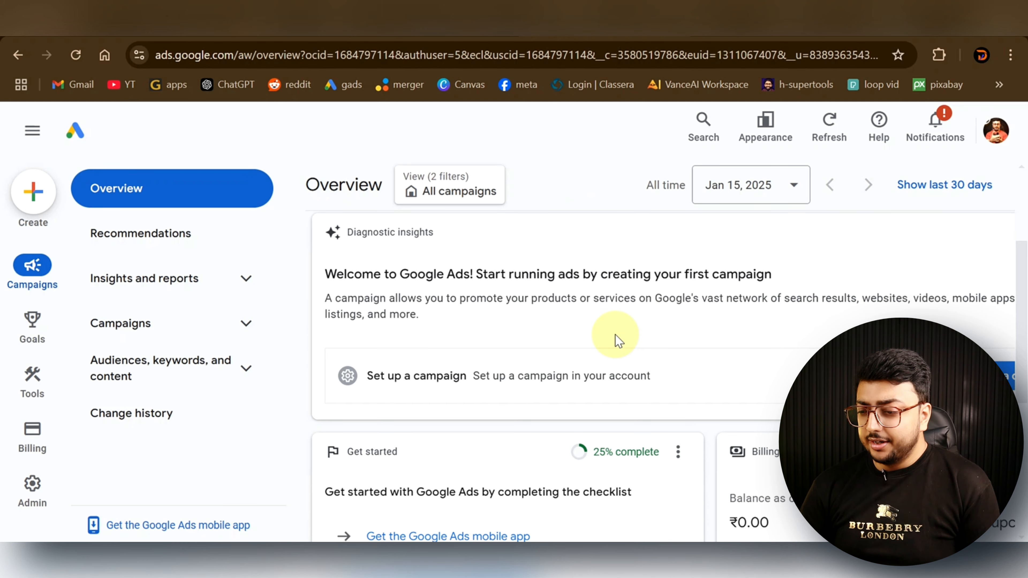
# Step: Open the account settings and view the data protection contacts
pyautogui.moveTo(34, 497)
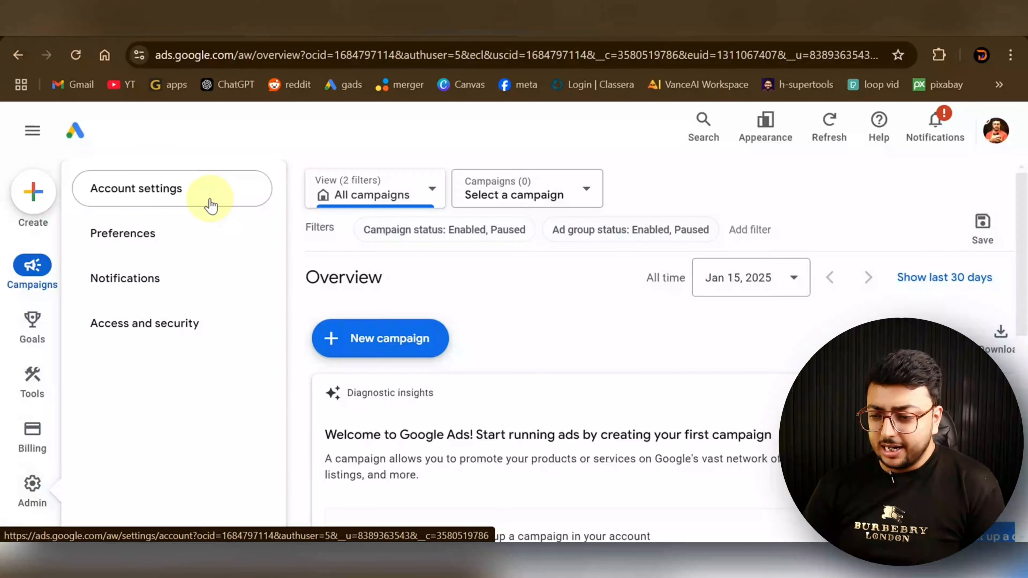
pyautogui.click(211, 206)
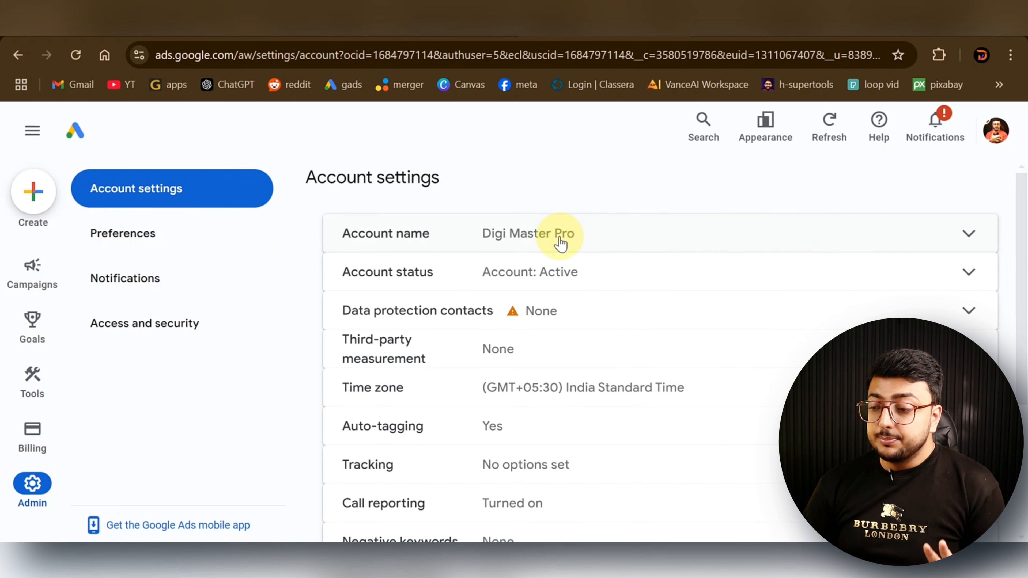
pyautogui.click(622, 327)
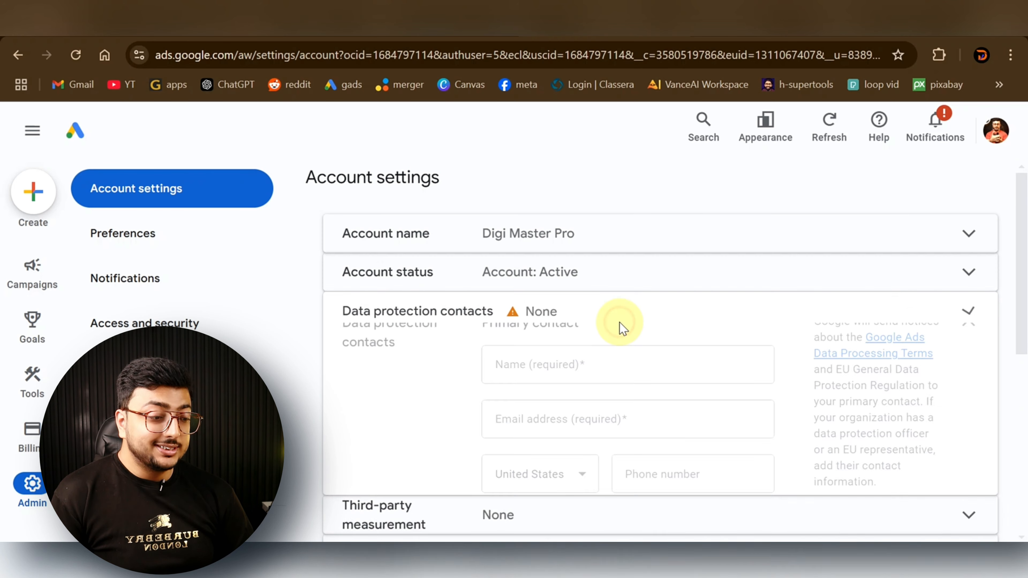
pyautogui.click(653, 284)
# Step: Open the account name for editing and save it as Digi Master Pro
pyautogui.click(954, 241)
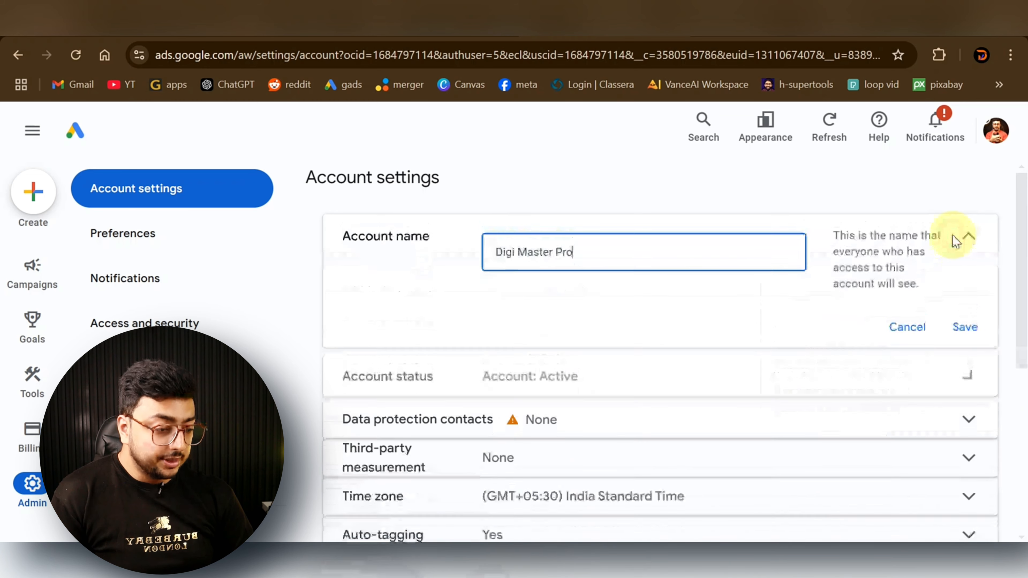
pyautogui.click(964, 326)
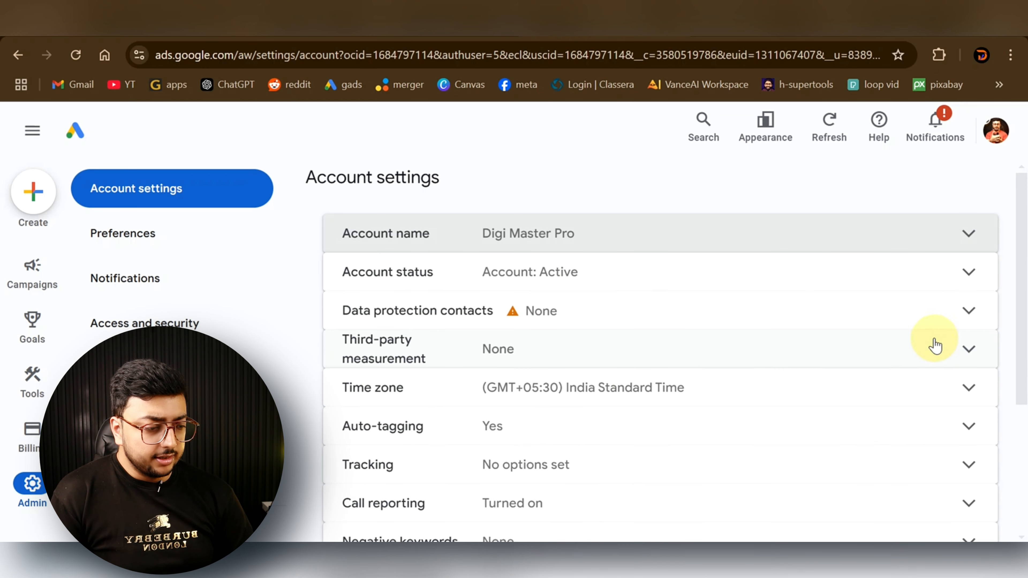
pyautogui.scroll(-2, 716, 384)
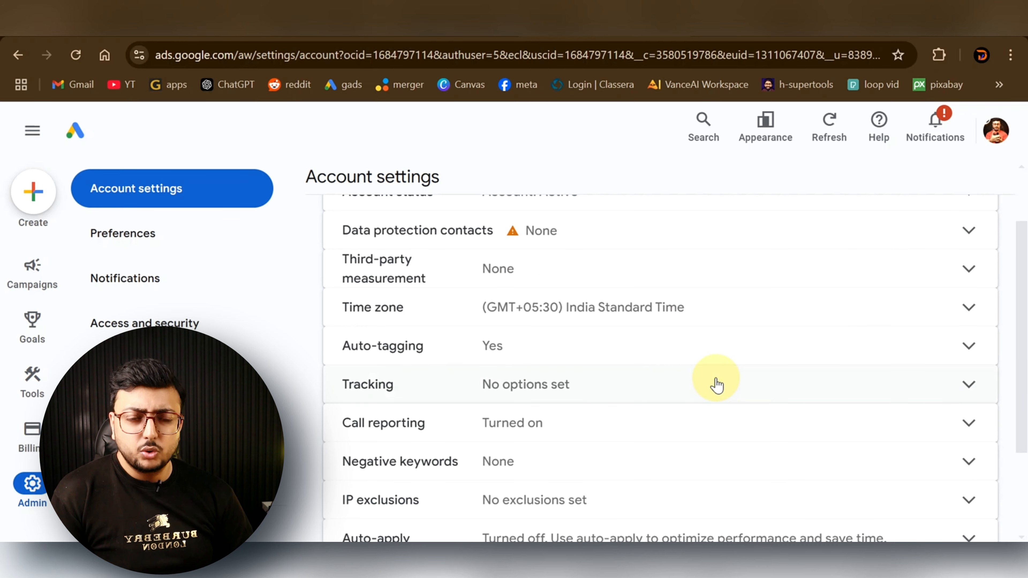